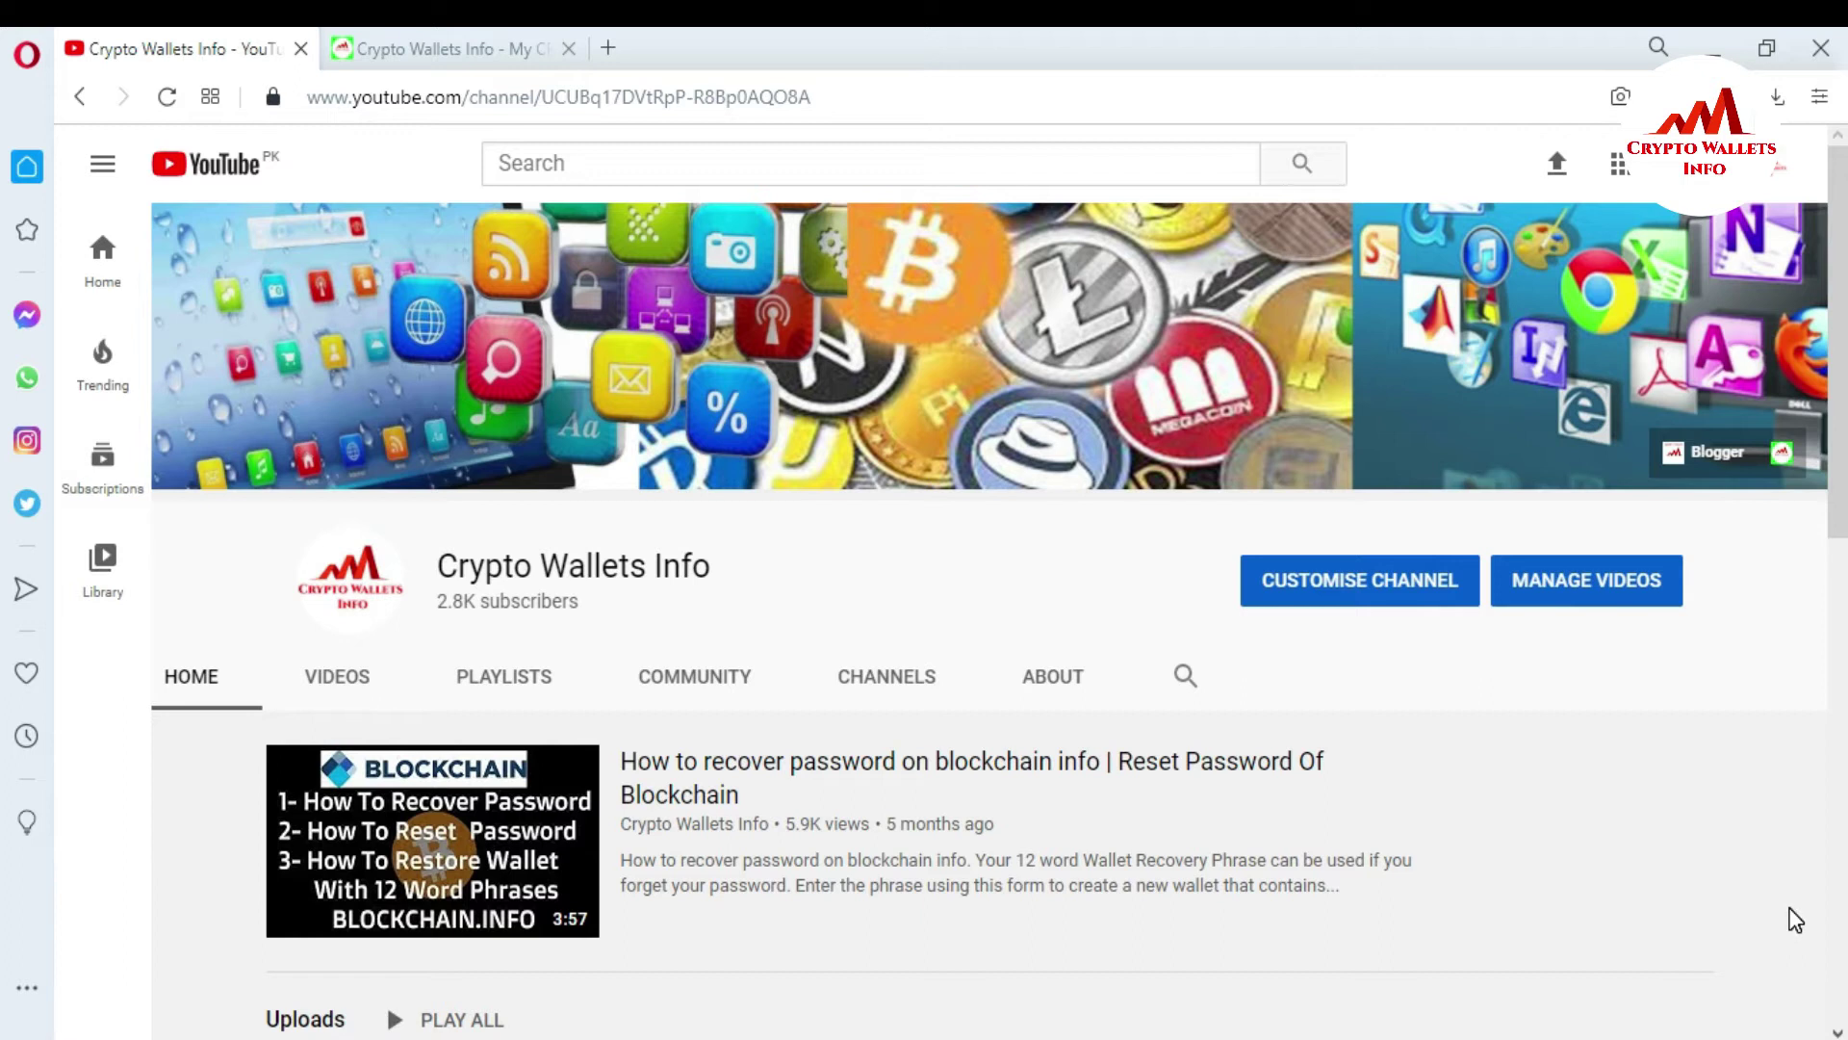
# Switch to the 'Crypto Wallets Info' website tab in the browser
pyautogui.click(452, 43)
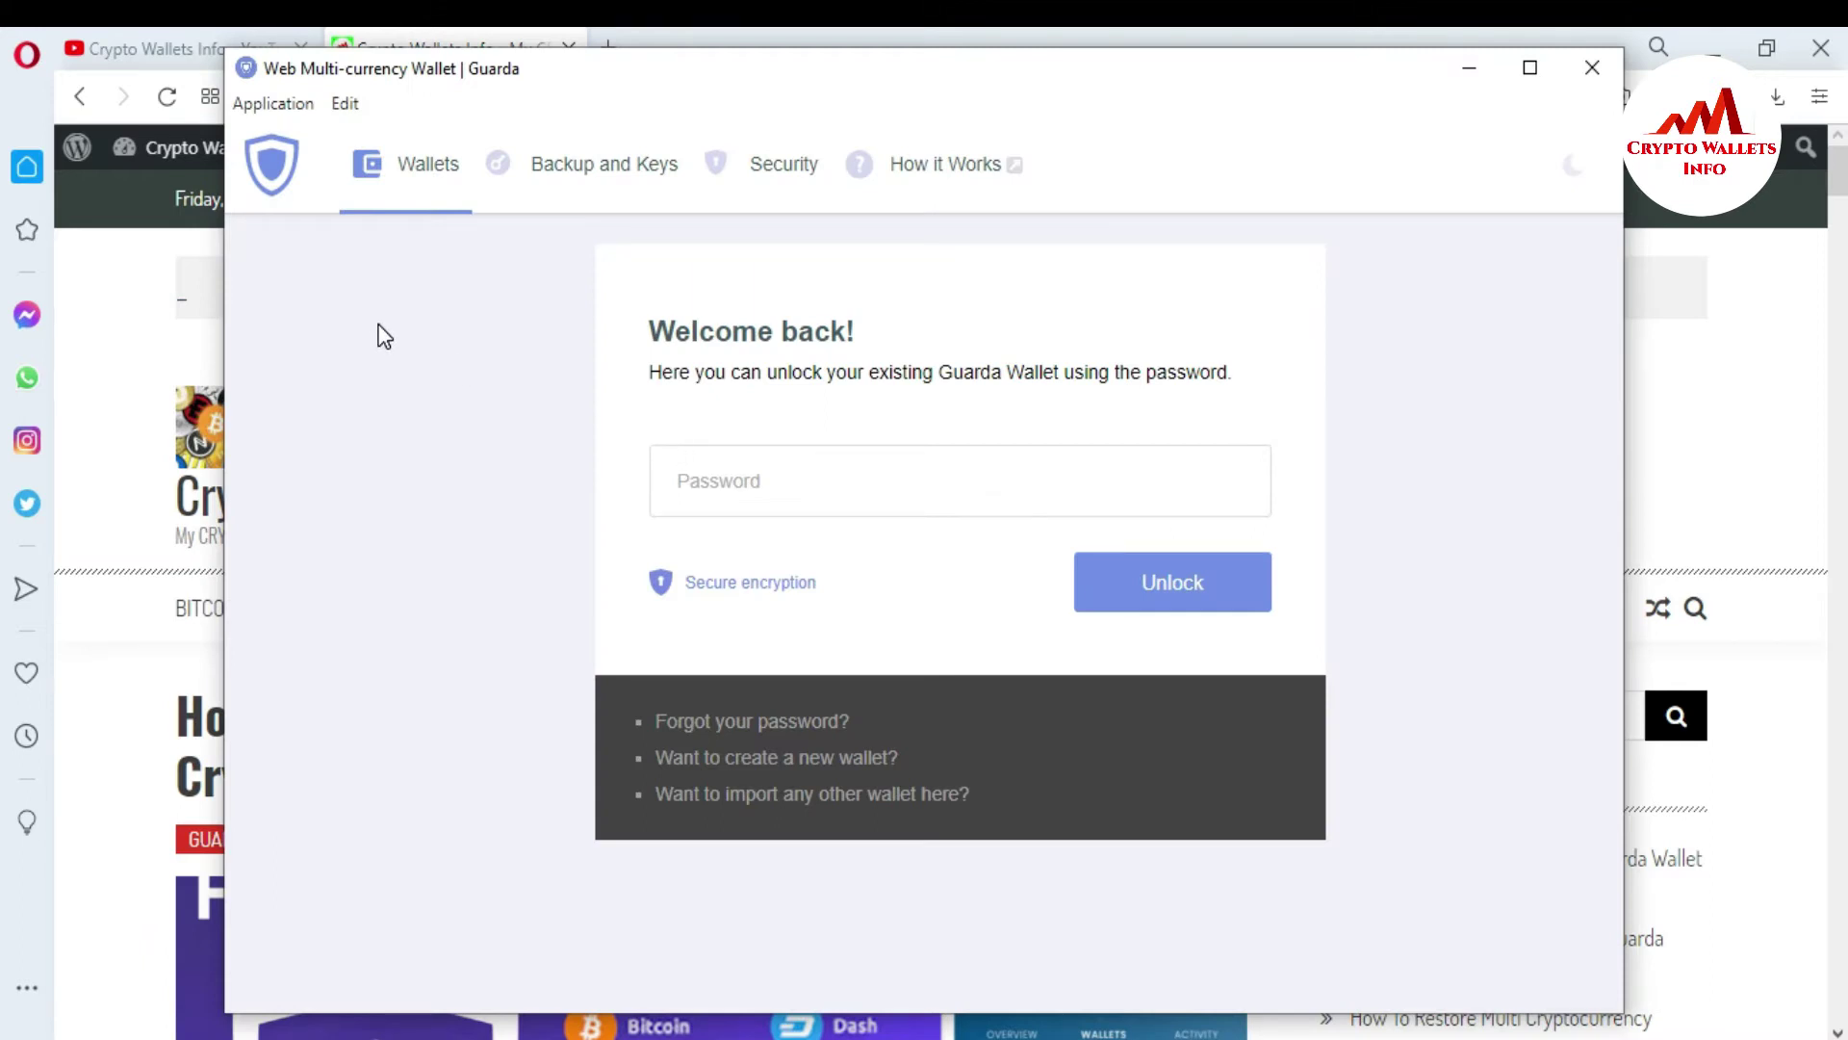
# Enter the wallet password on the 'Welcome back!' screen and unlock Guarda Wallet
pyautogui.click(838, 475)
pyautogui.write('•••••••••••')
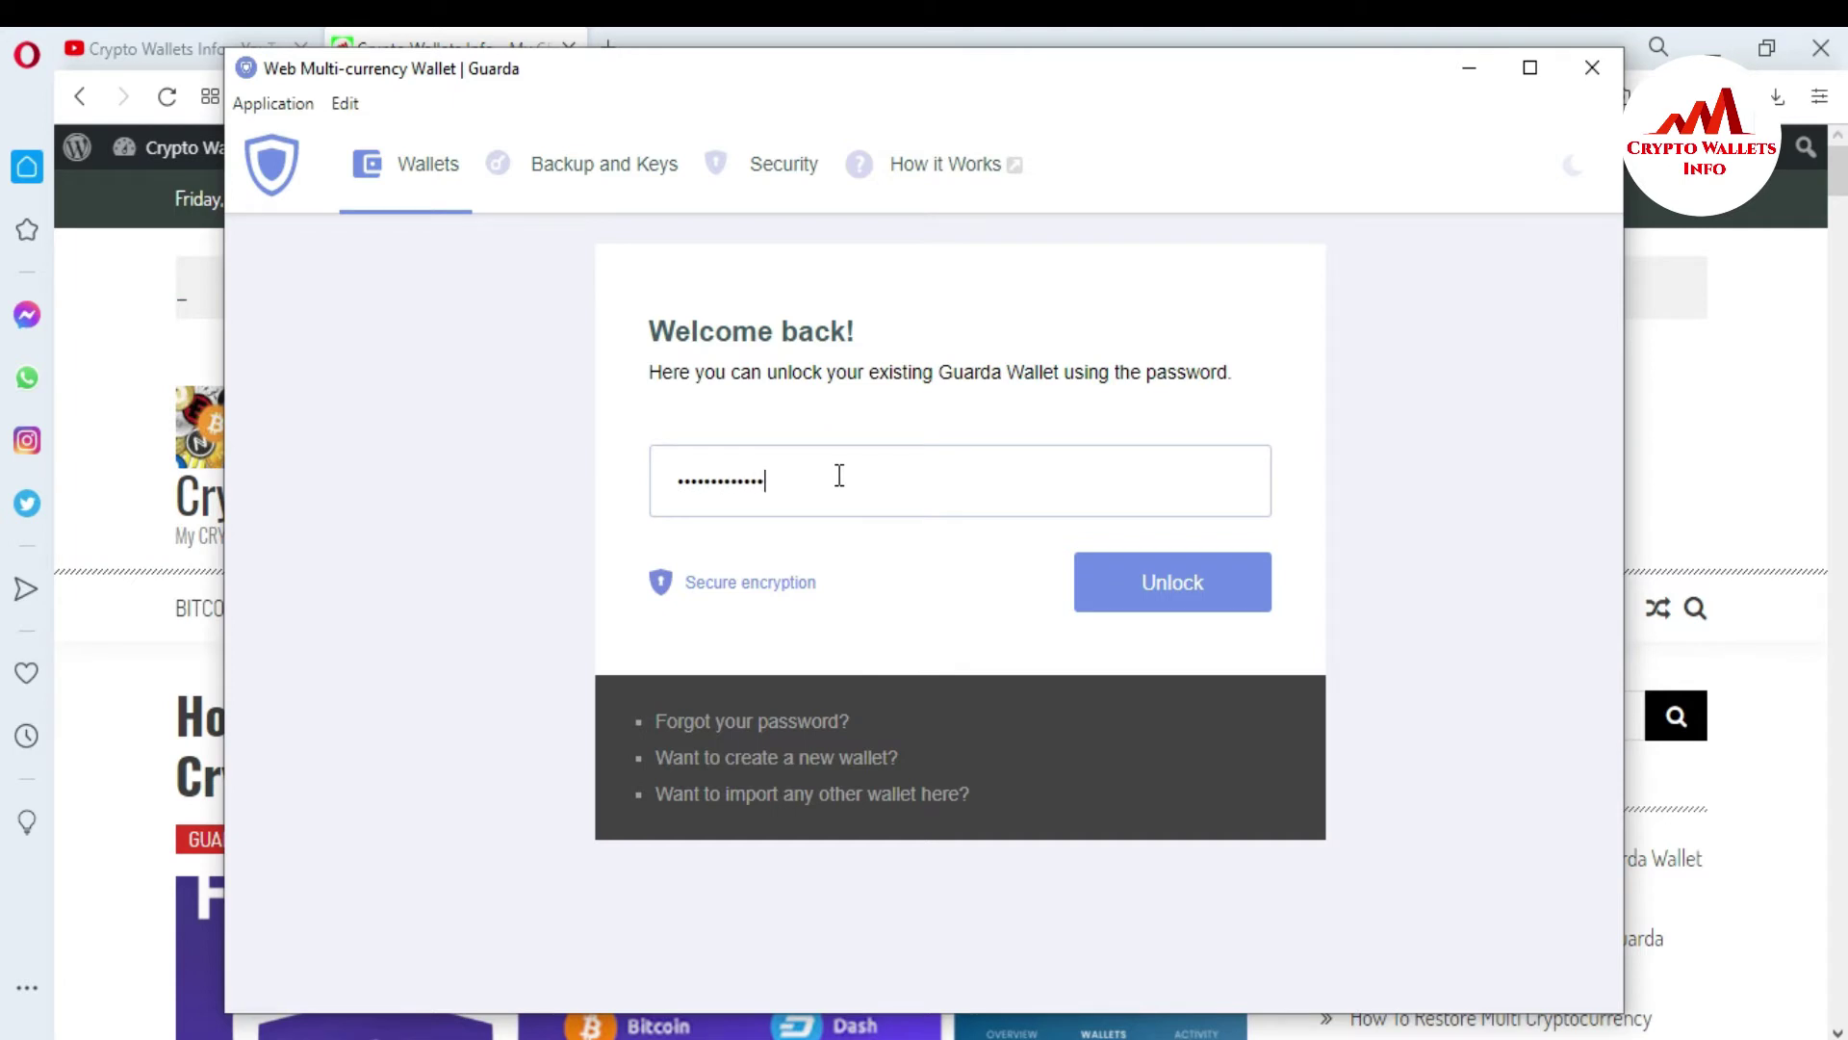
pyautogui.click(1193, 590)
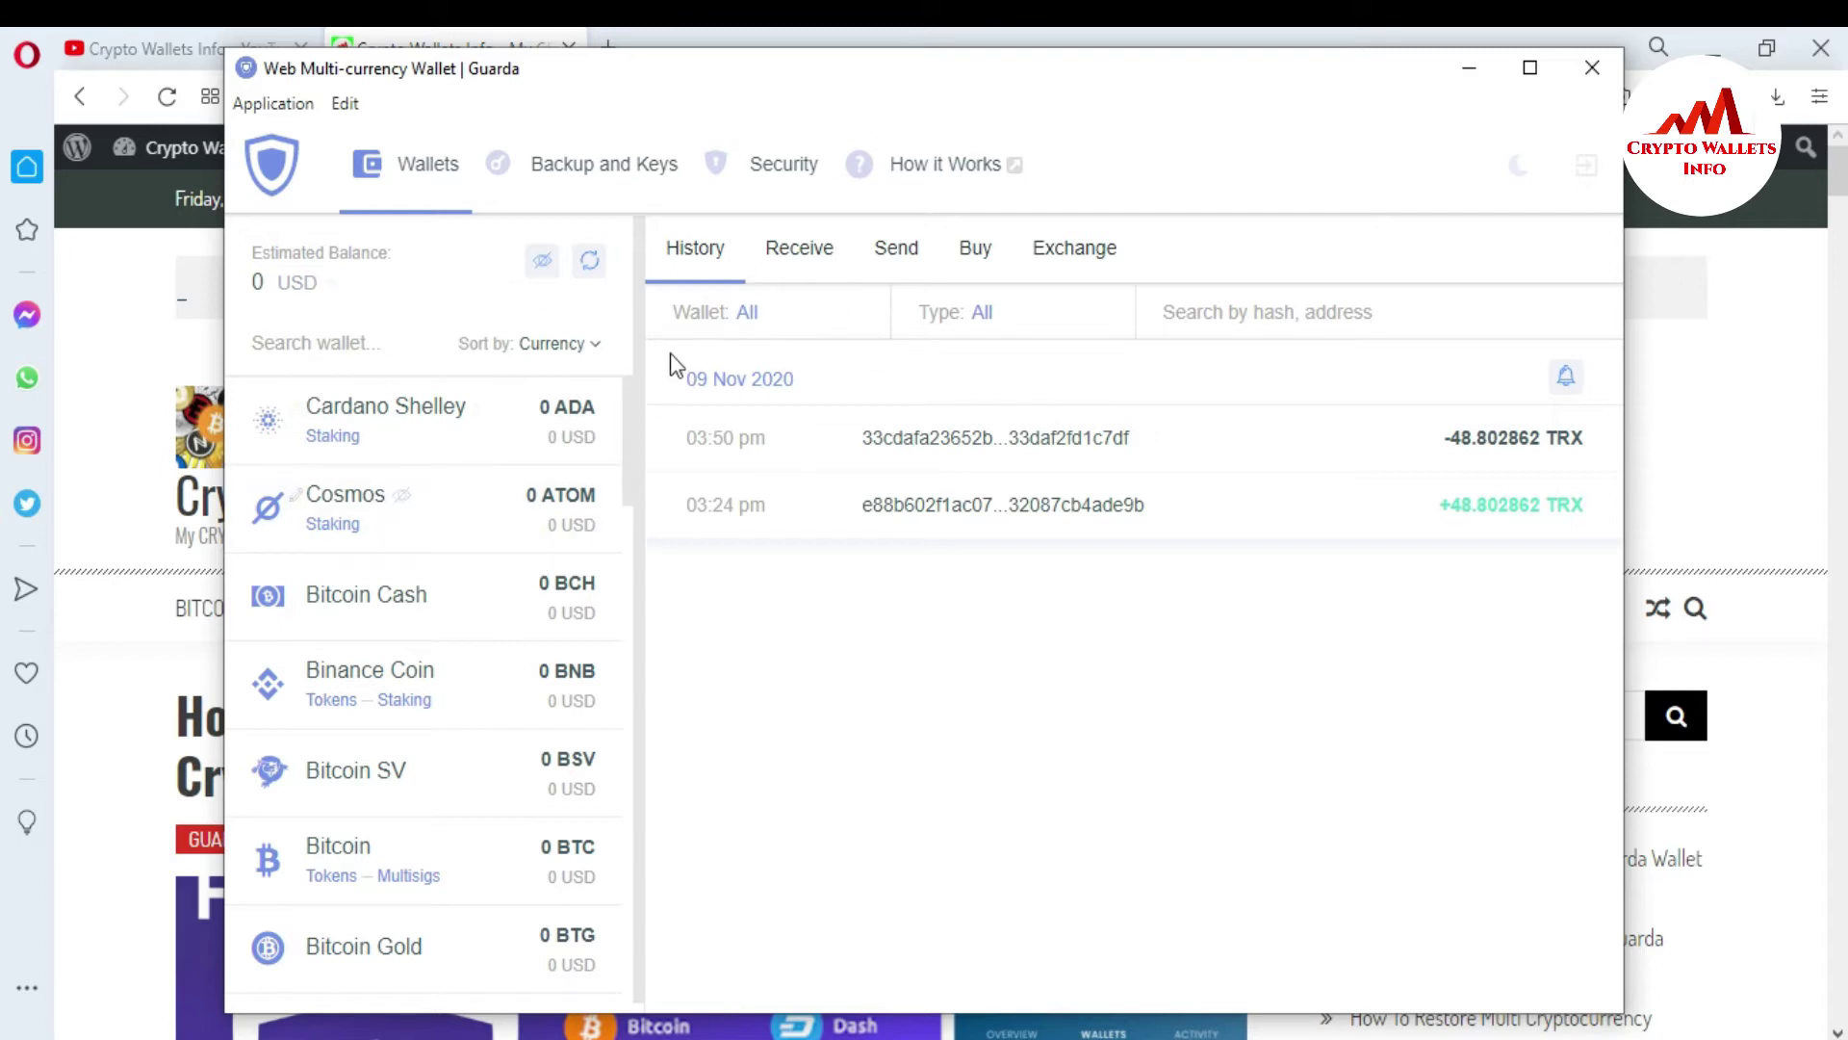
# Open the TRON wallet's Receive page and copy its receiving address to the clipboard
pyautogui.moveTo(629, 431); pyautogui.dragTo(599, 752)
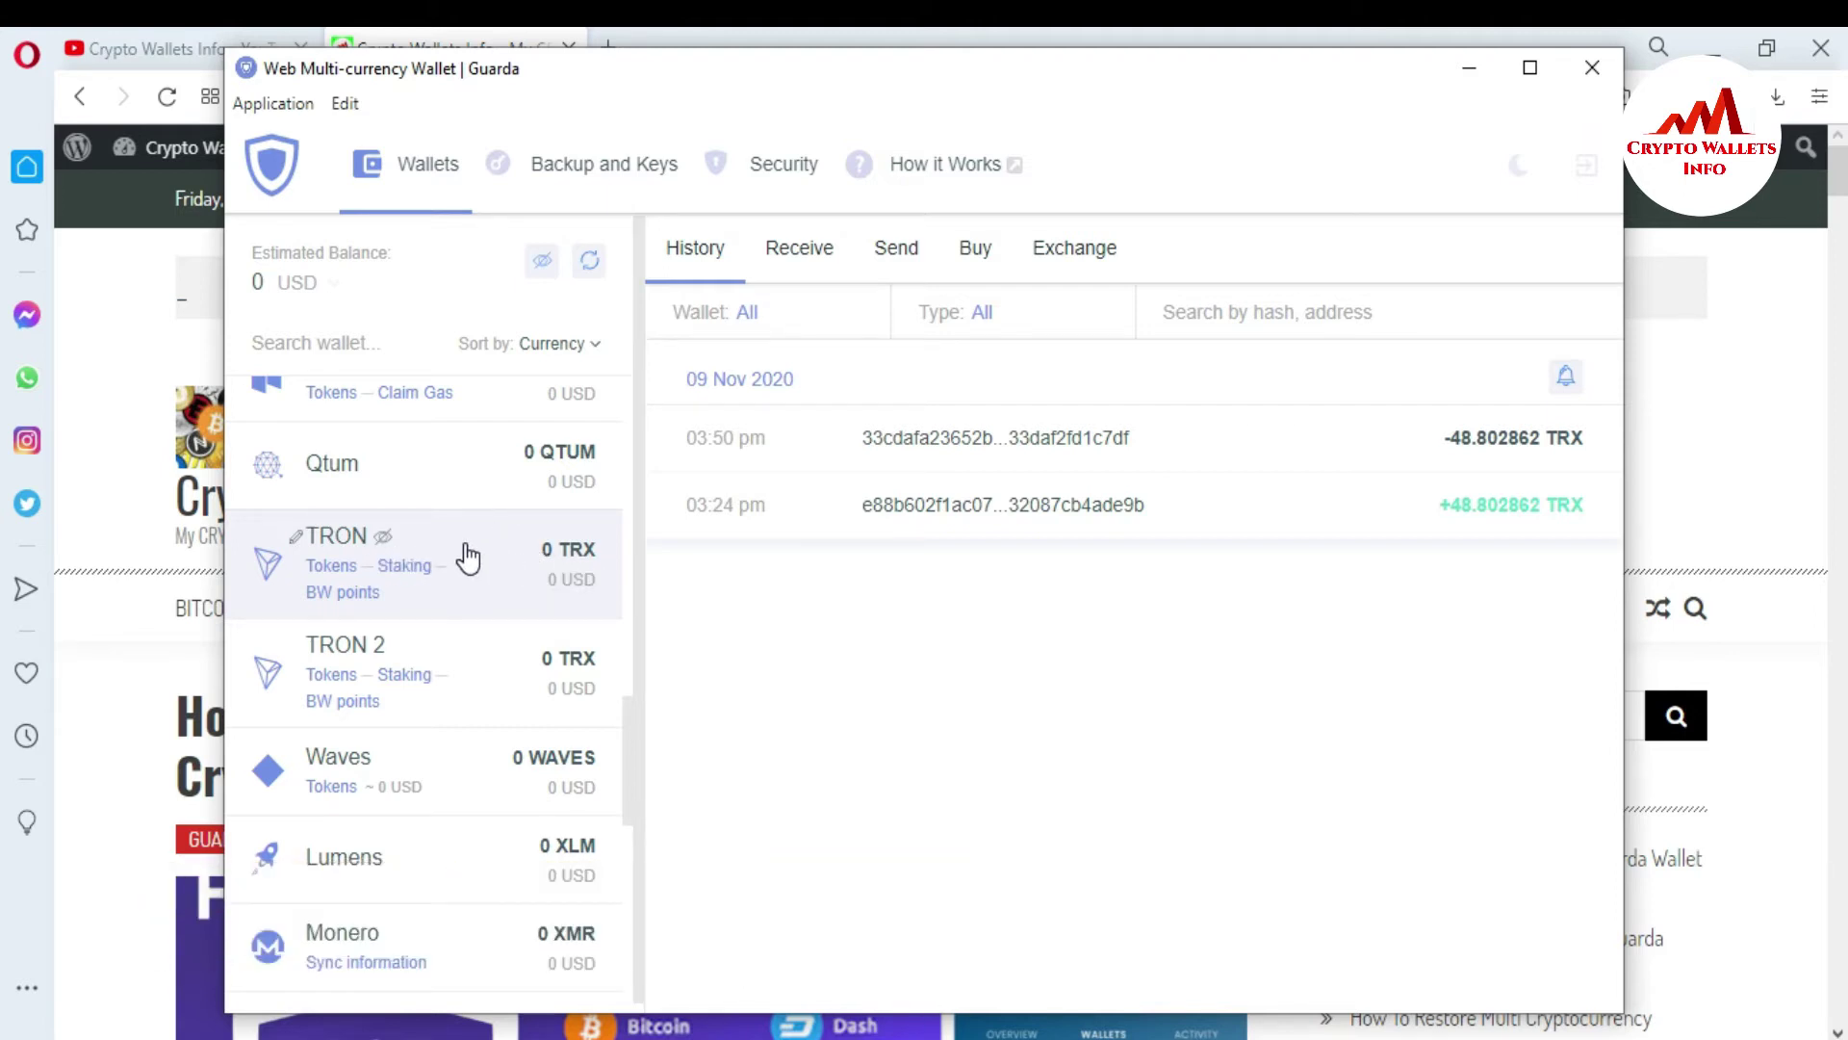
pyautogui.click(406, 568)
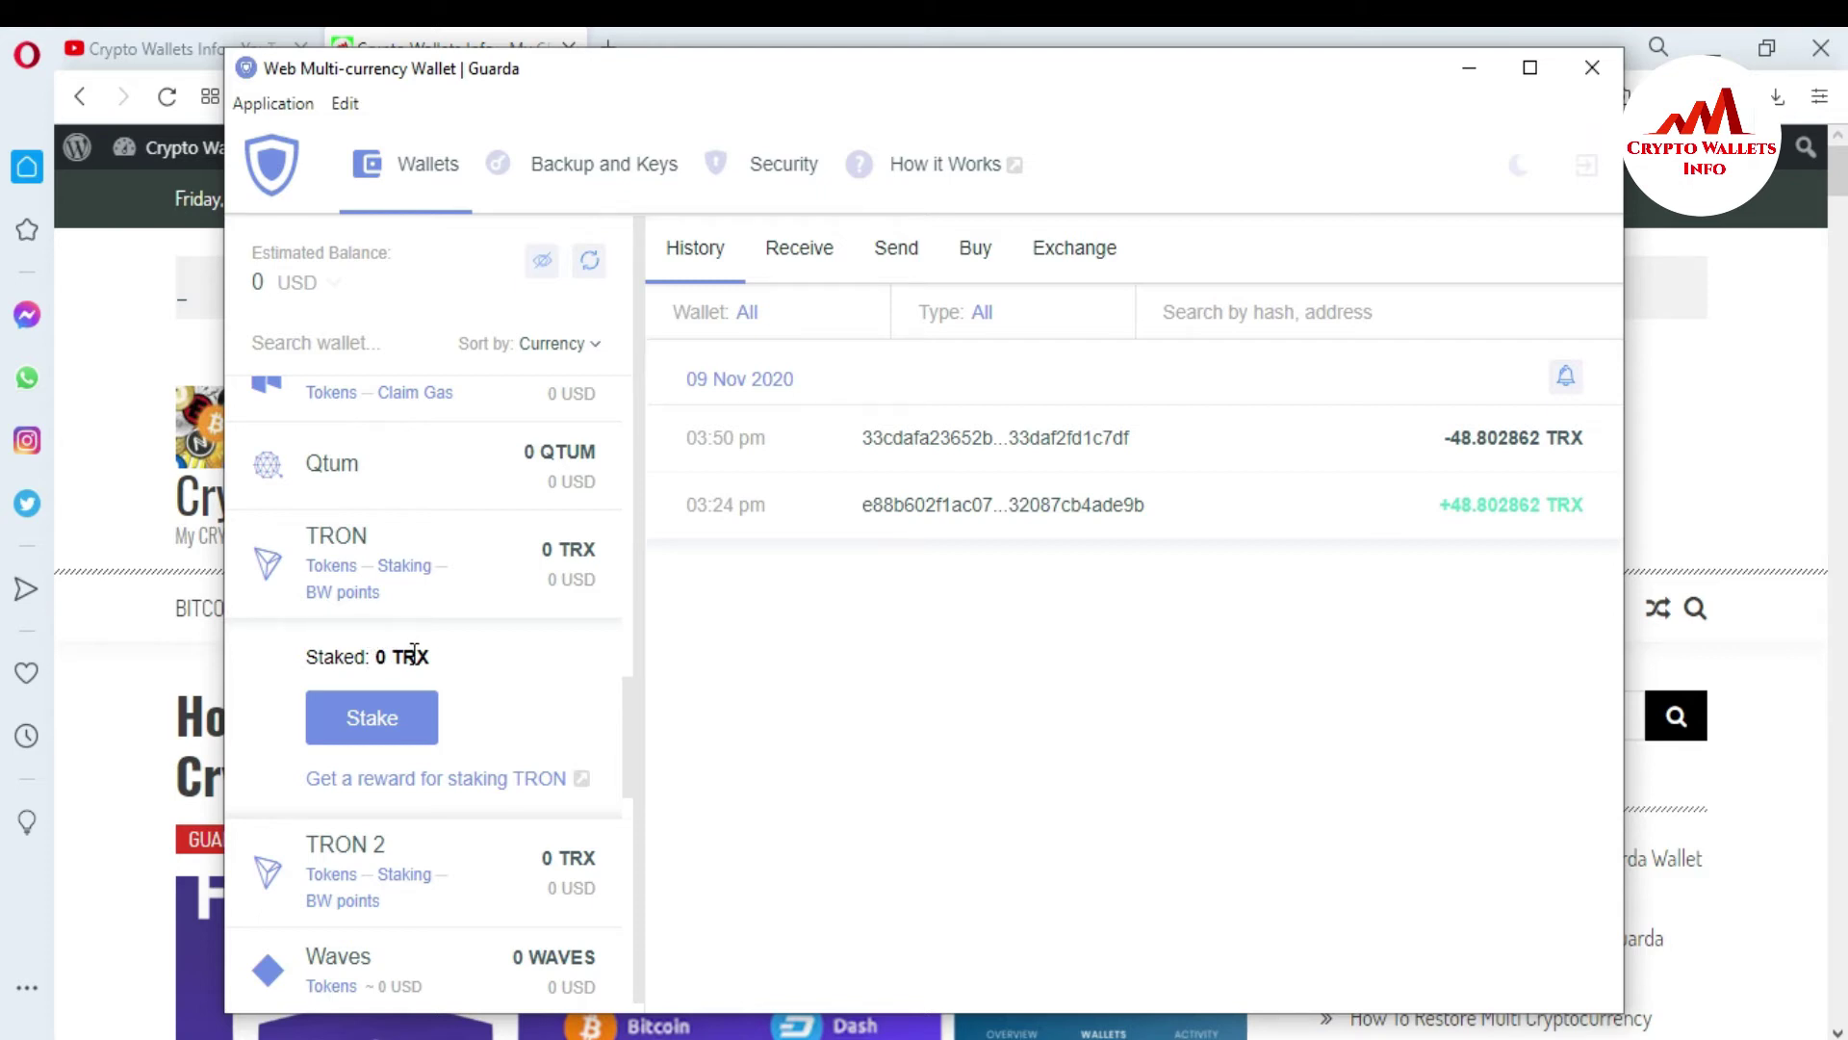
pyautogui.moveTo(370, 616)
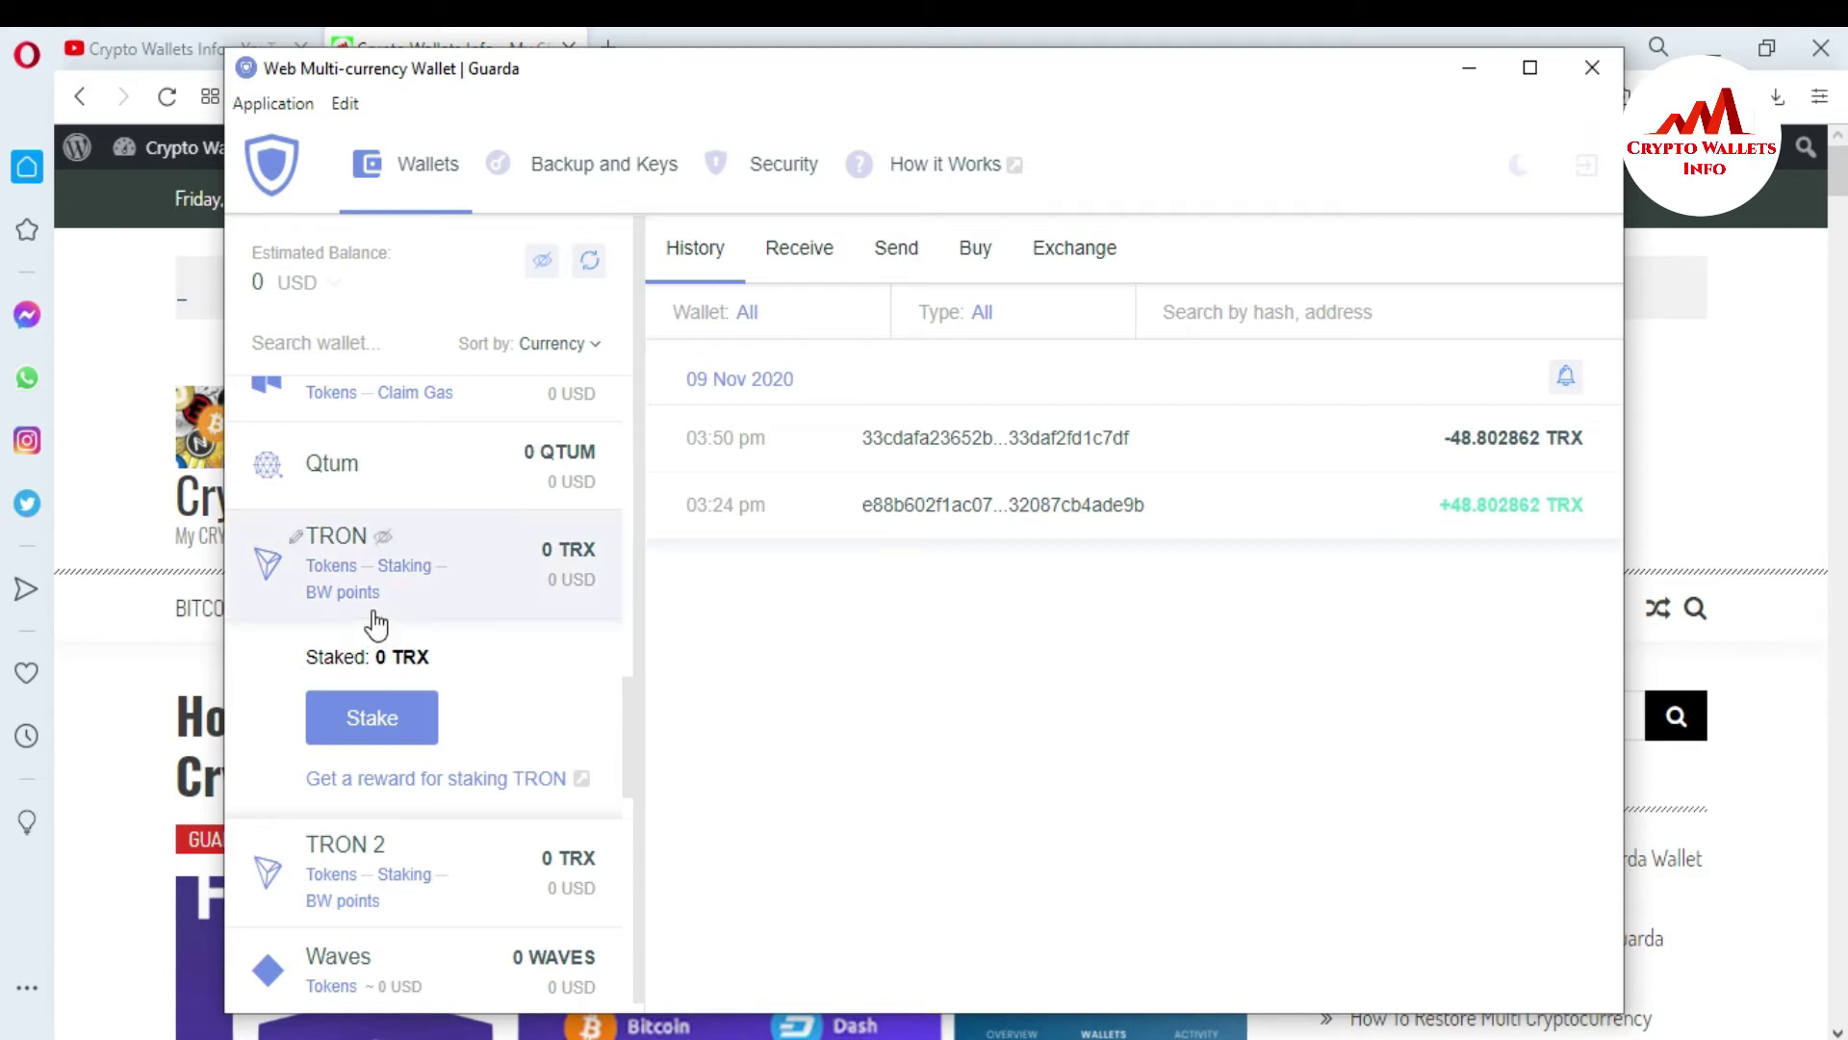
pyautogui.click(332, 556)
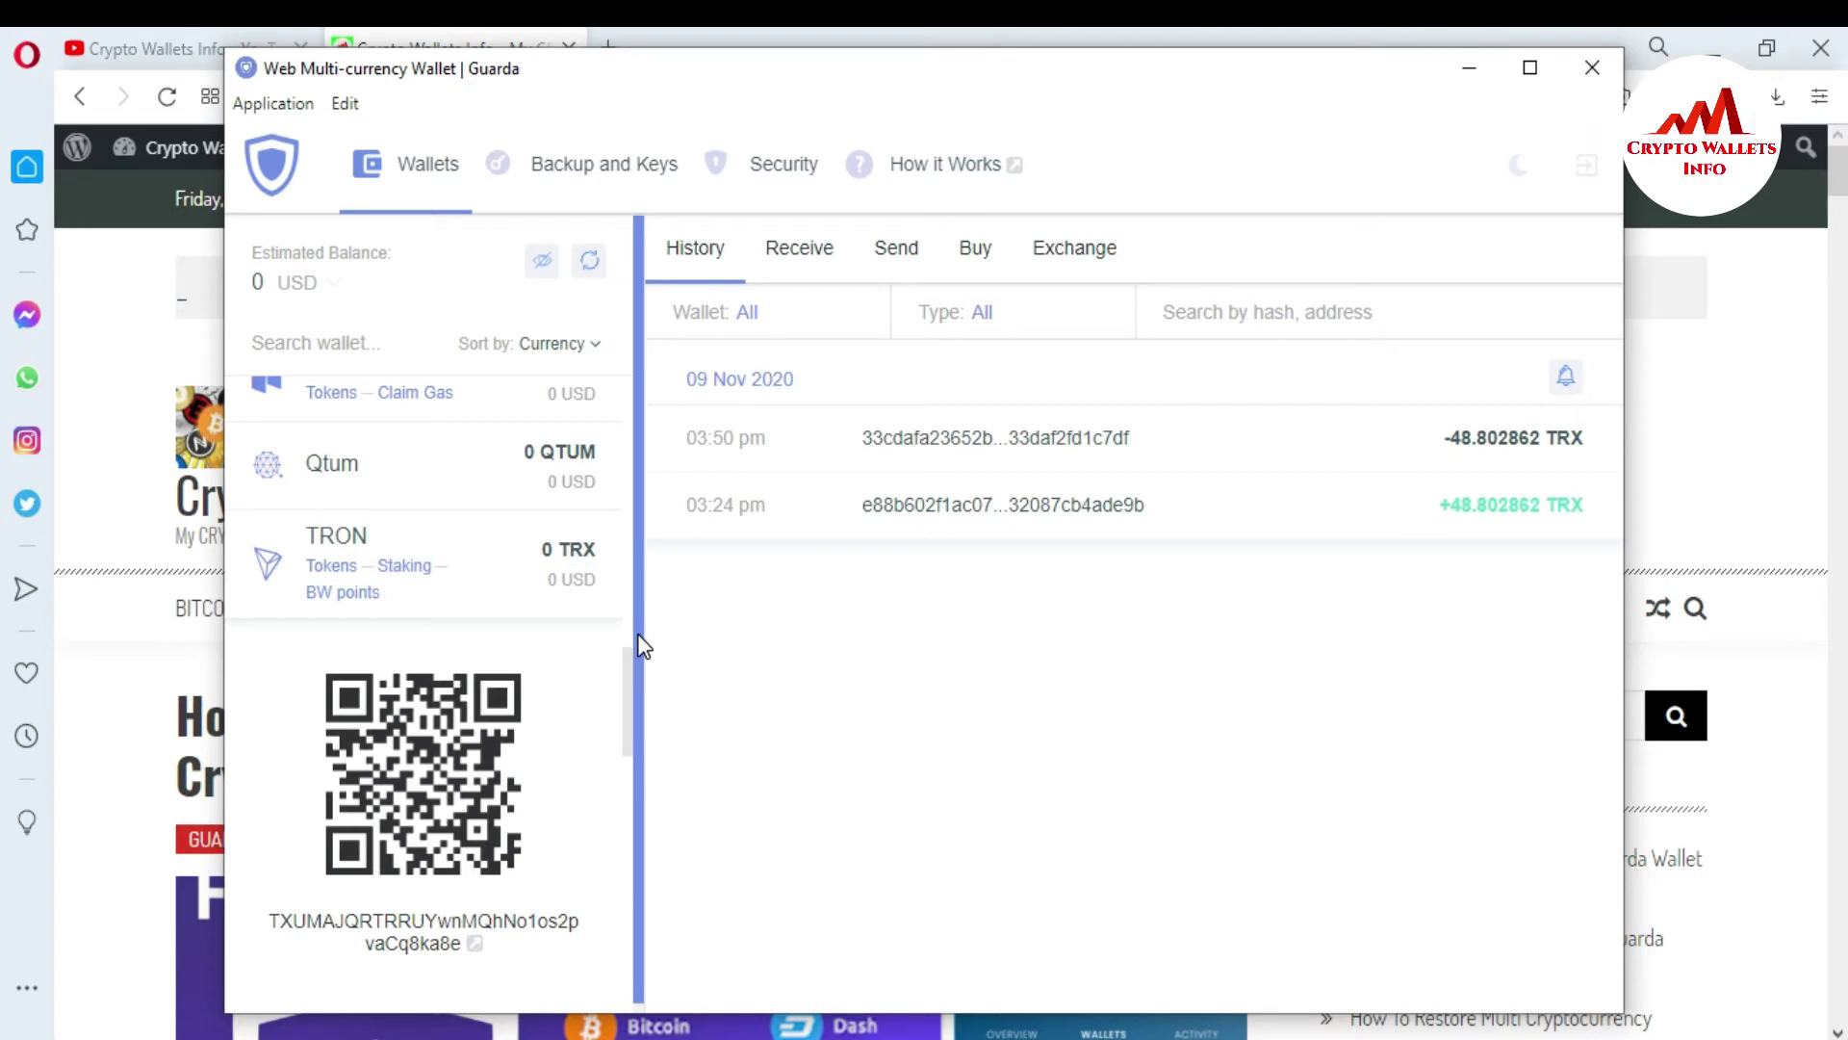
pyautogui.scroll(-1, 643, 645)
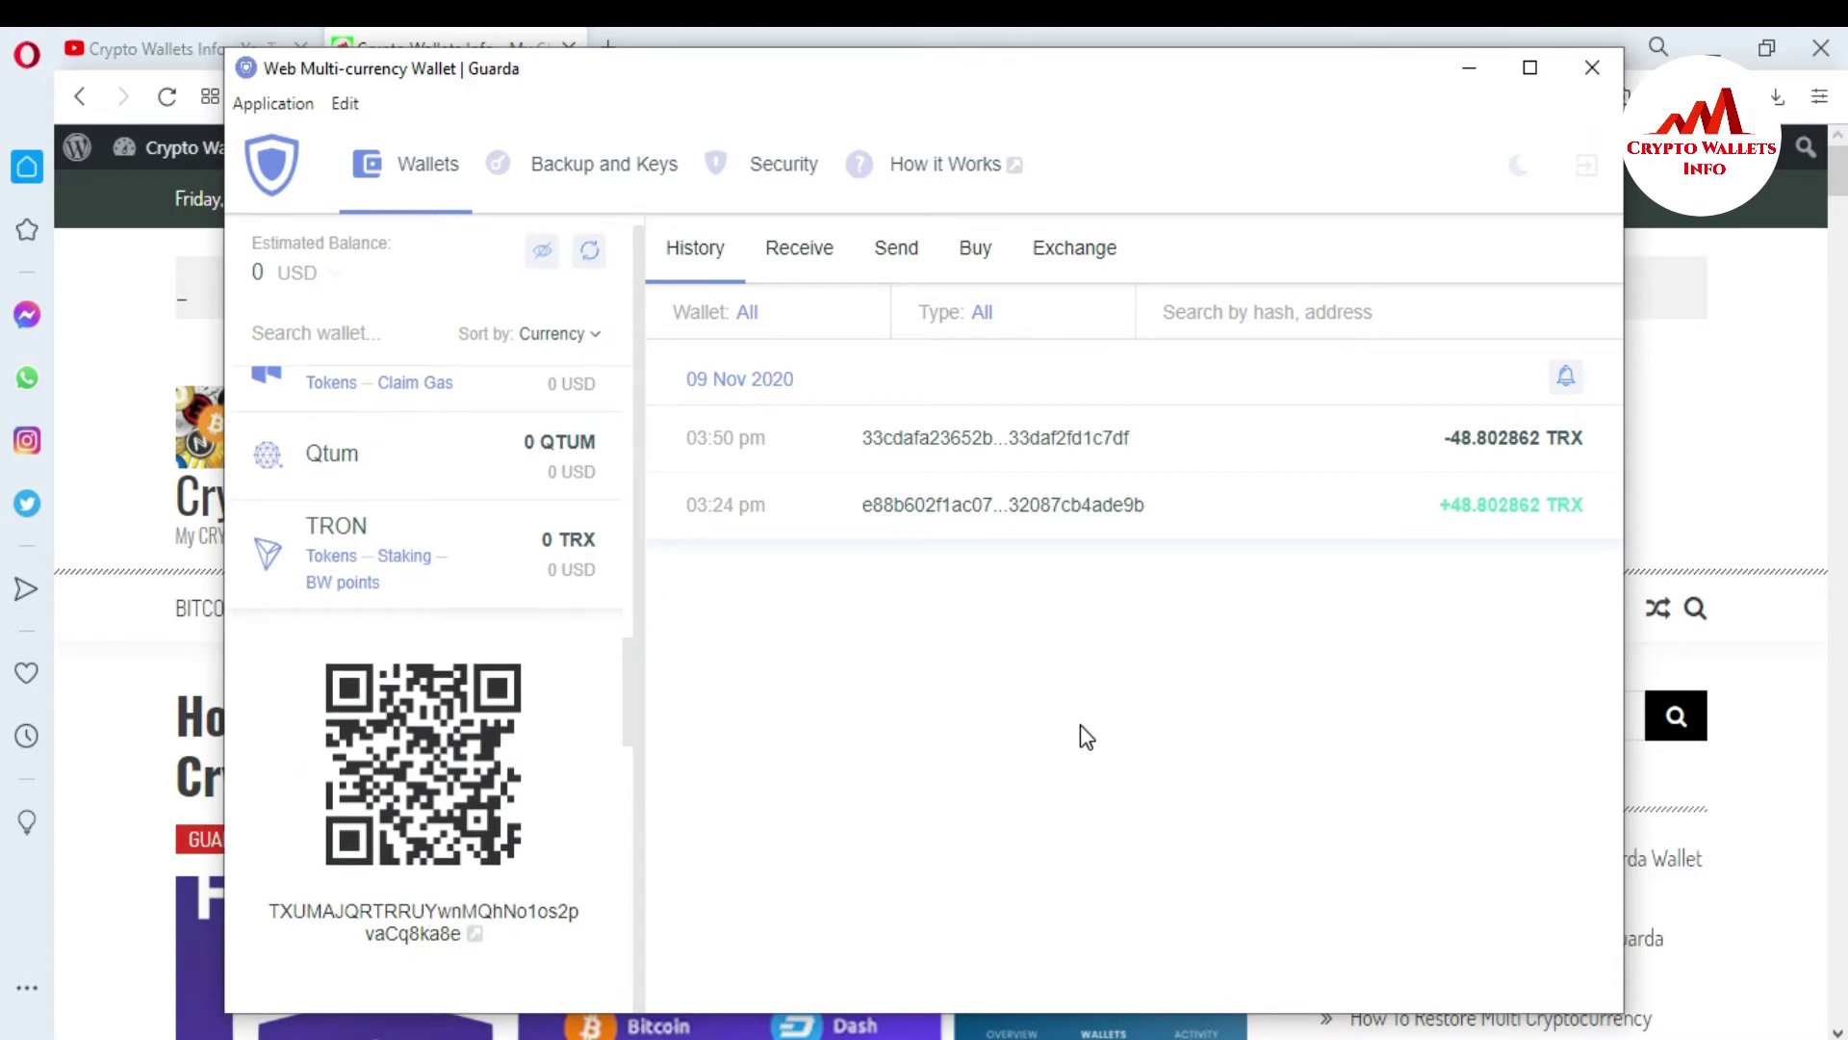
pyautogui.moveTo(628, 660); pyautogui.dragTo(632, 722)
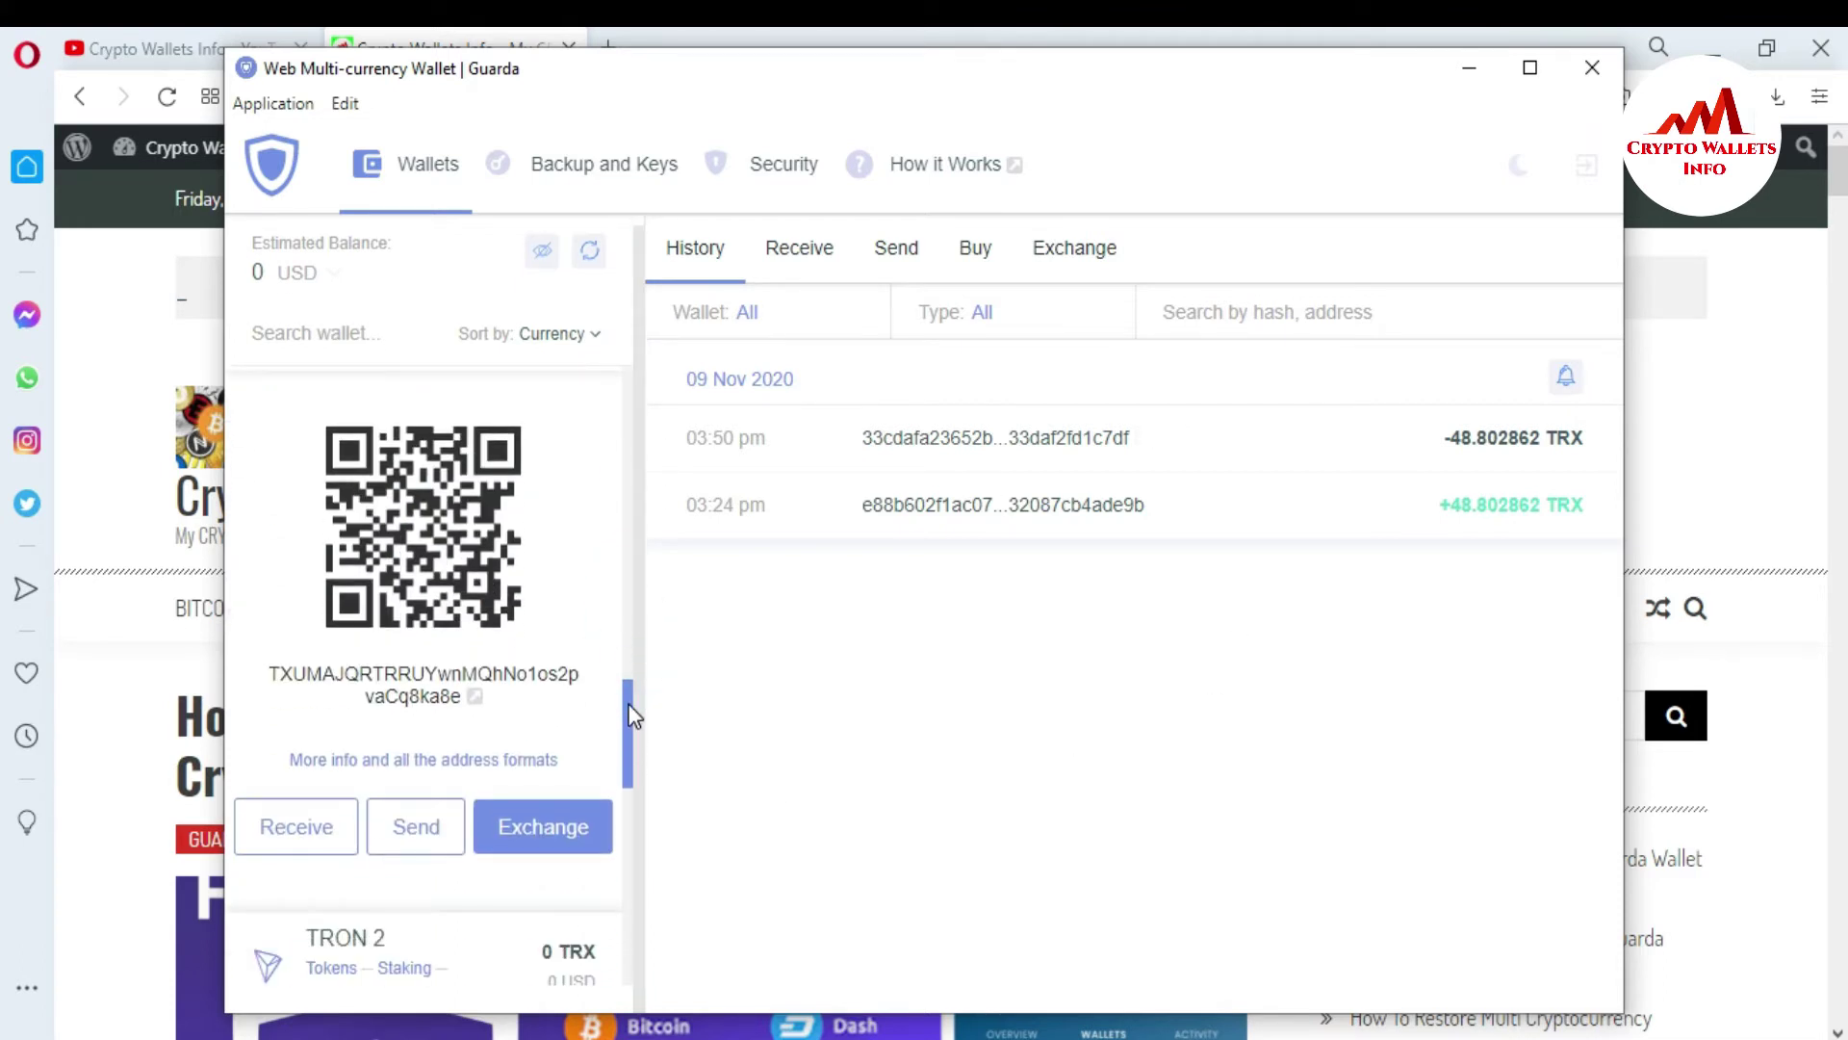
pyautogui.click(406, 767)
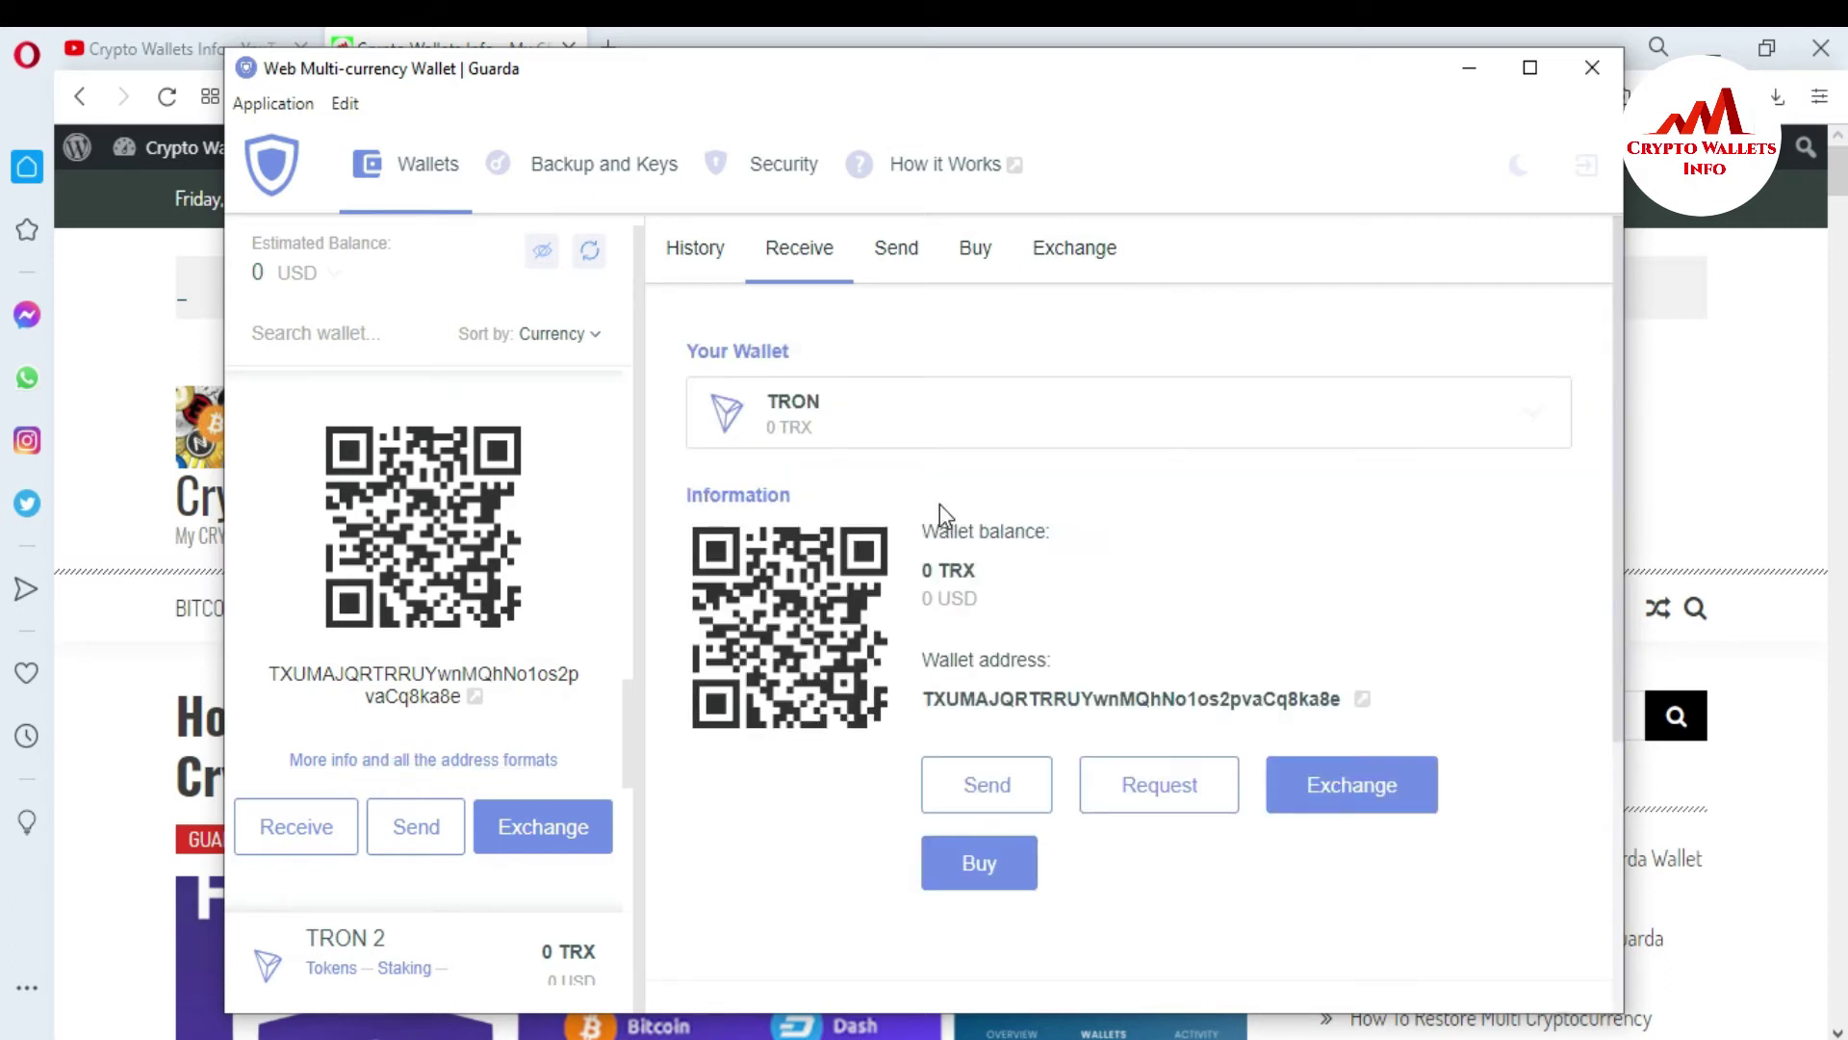
pyautogui.click(417, 691)
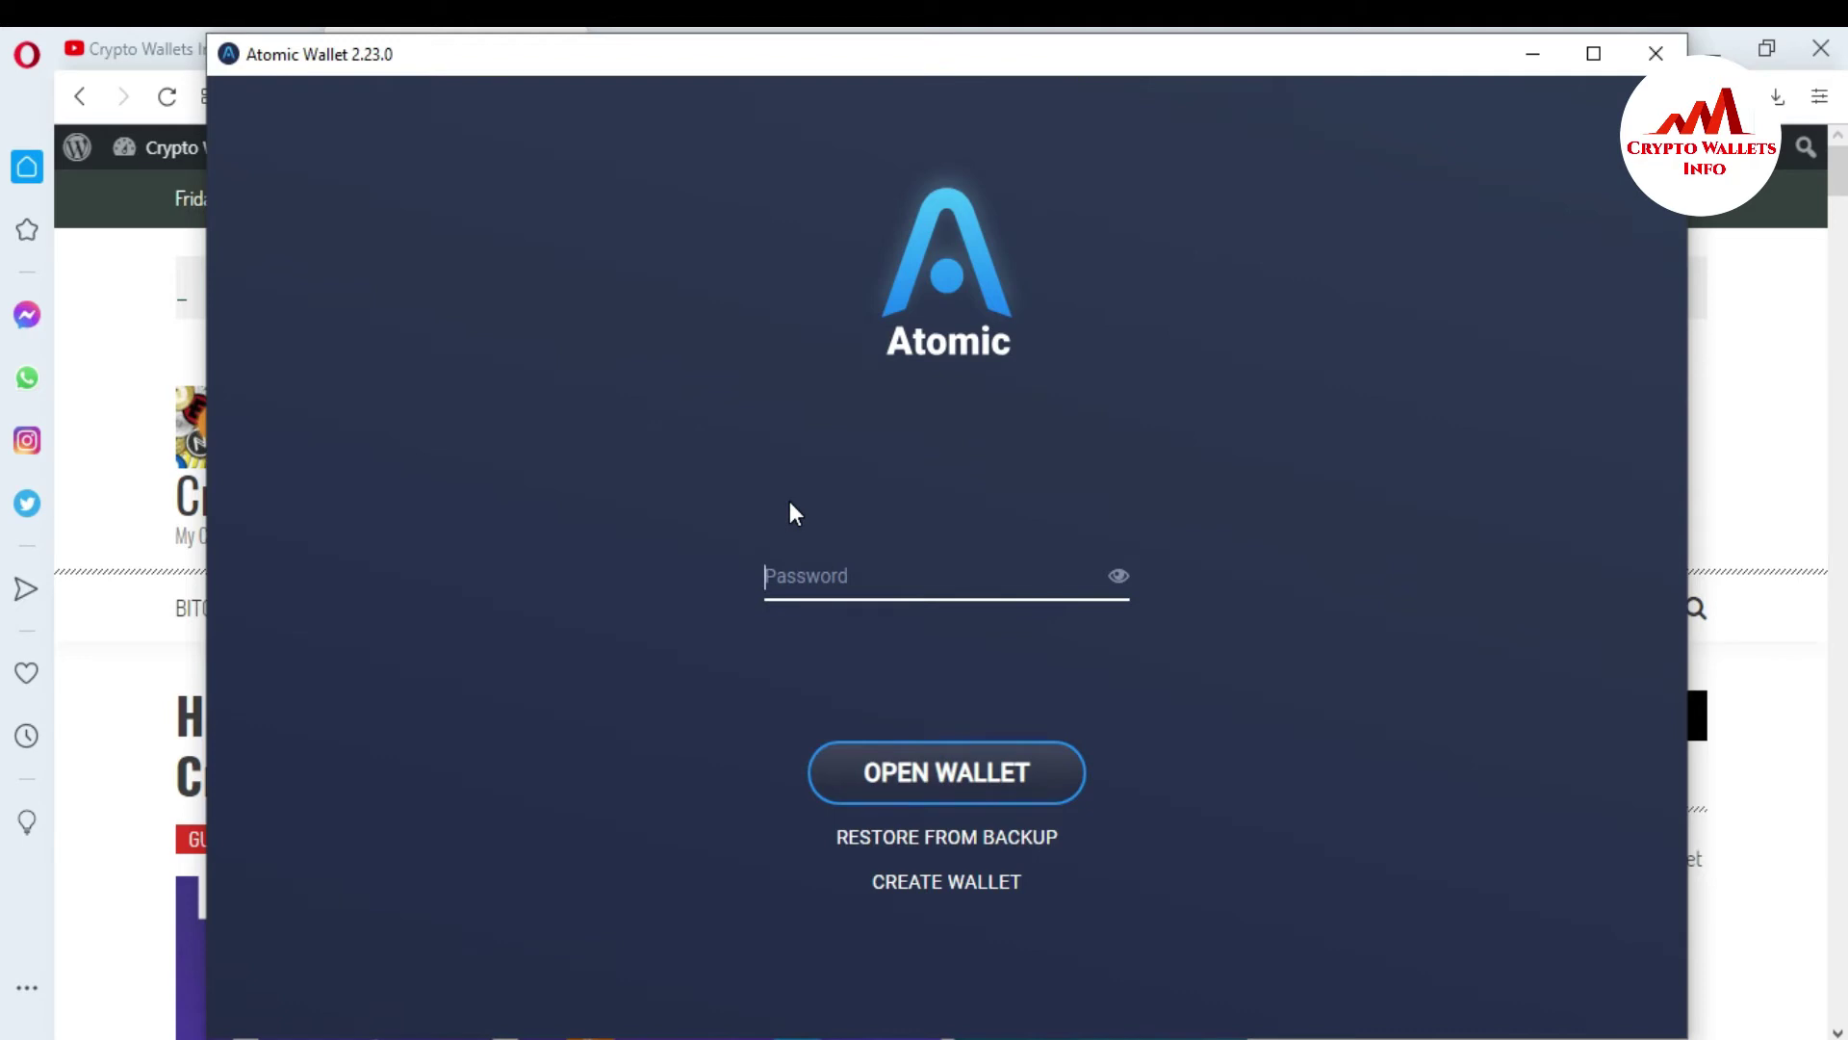
# Enter the Atomic Wallet password and open the wallet
pyautogui.write('***********')
pyautogui.click(972, 773)
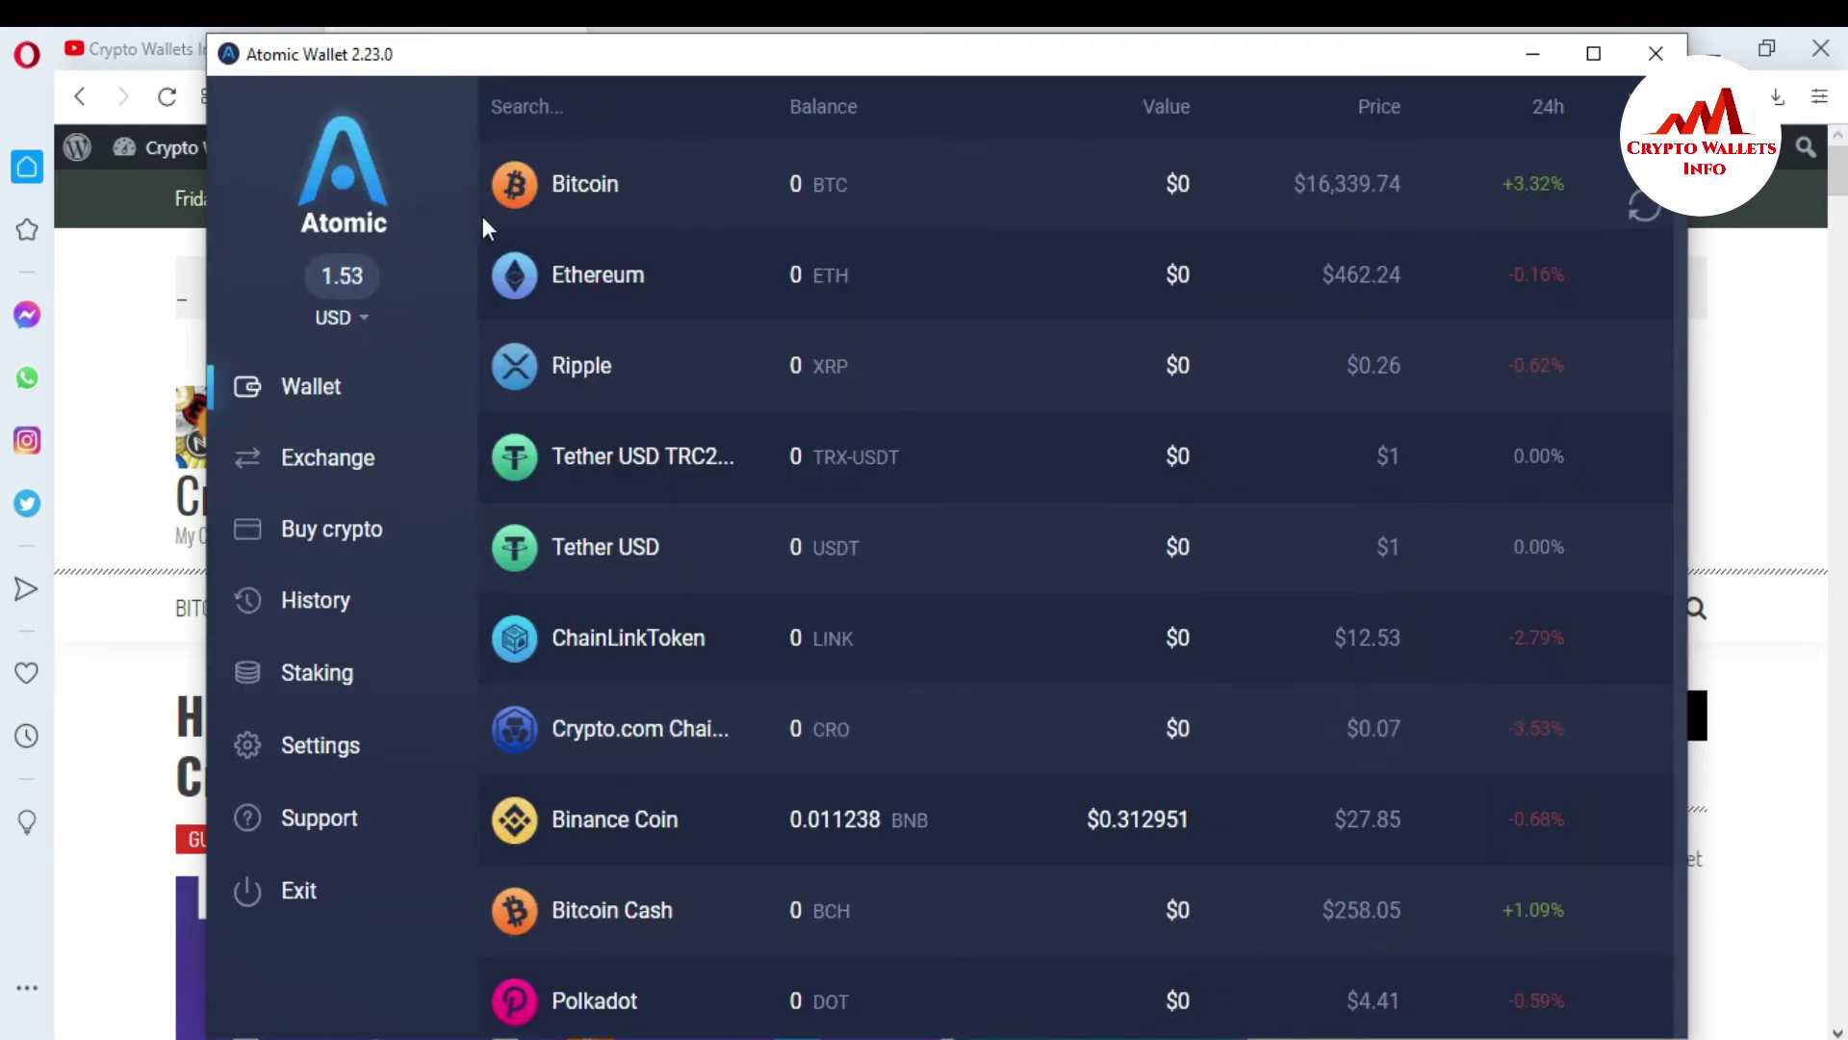
# Search the coin list for 'trx' and open the Tron wallet
pyautogui.click(592, 108)
pyautogui.write('trx')
pyautogui.click(628, 277)
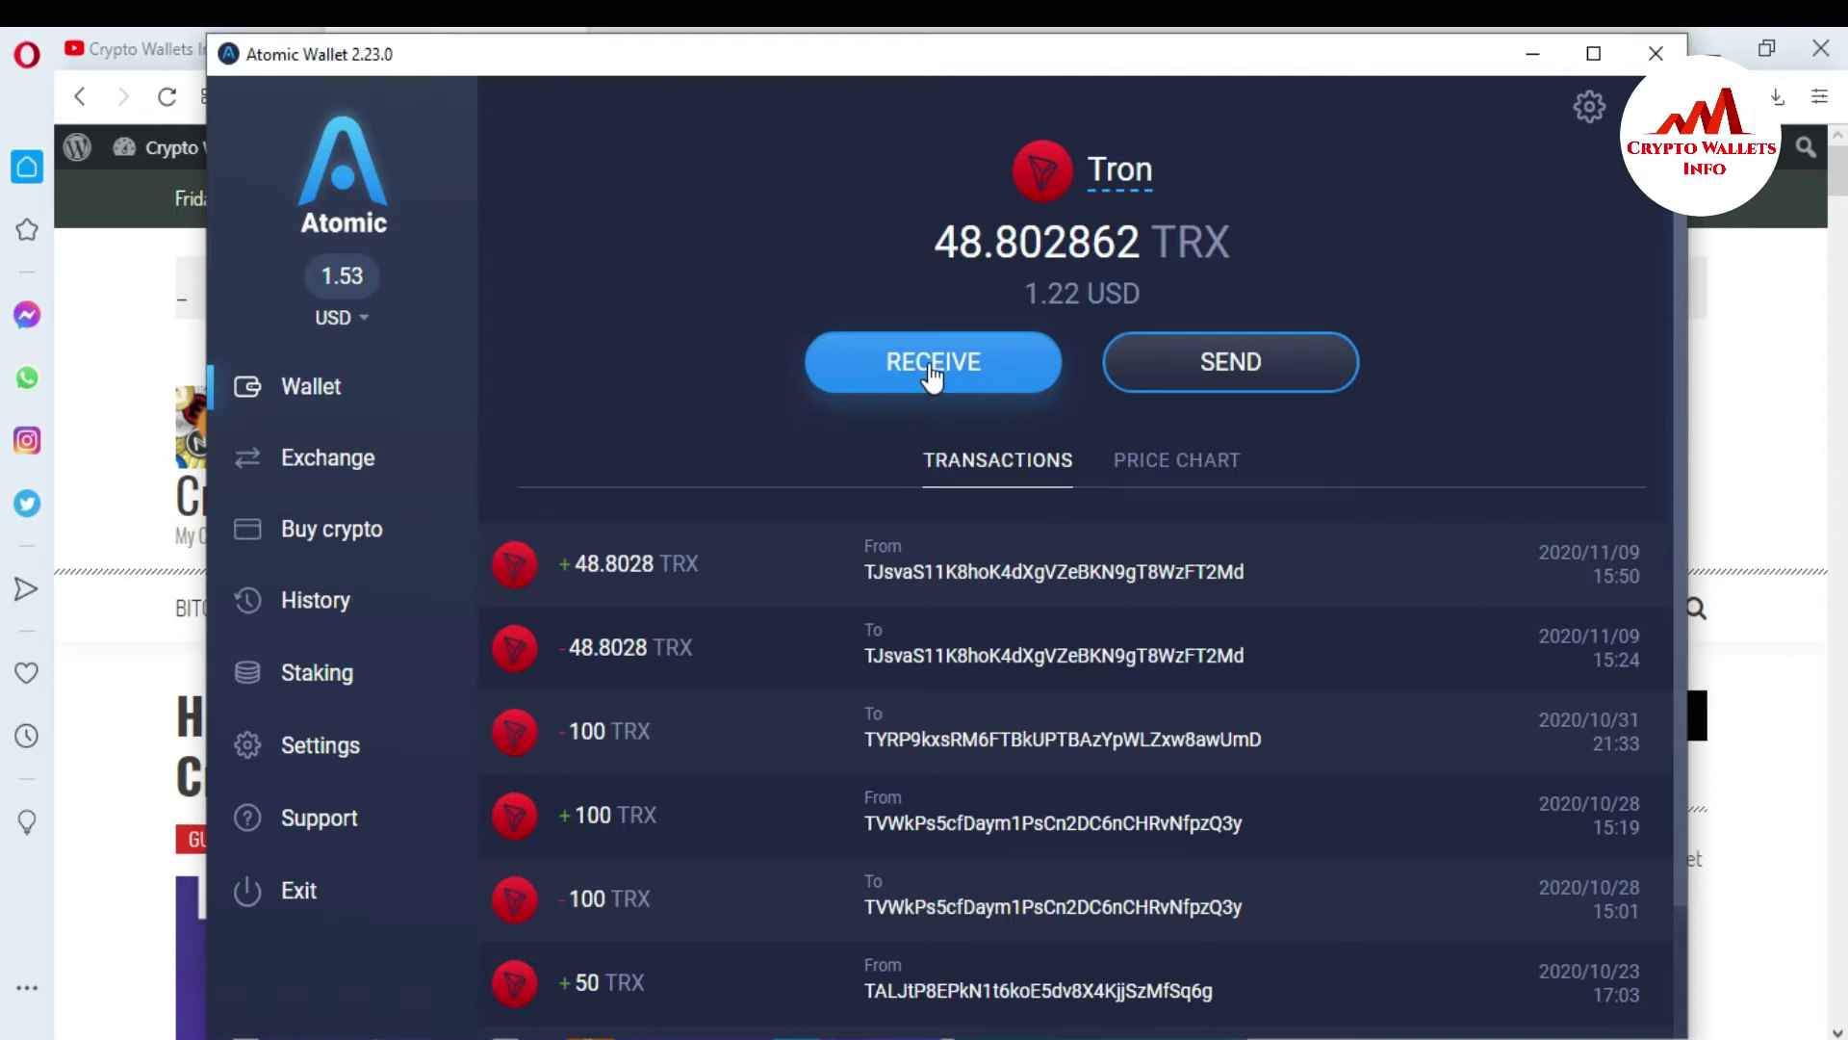
# Fill in a send of the whole 48.702862 TRX balance to the pasted Guarda TRON address
pyautogui.click(1218, 366)
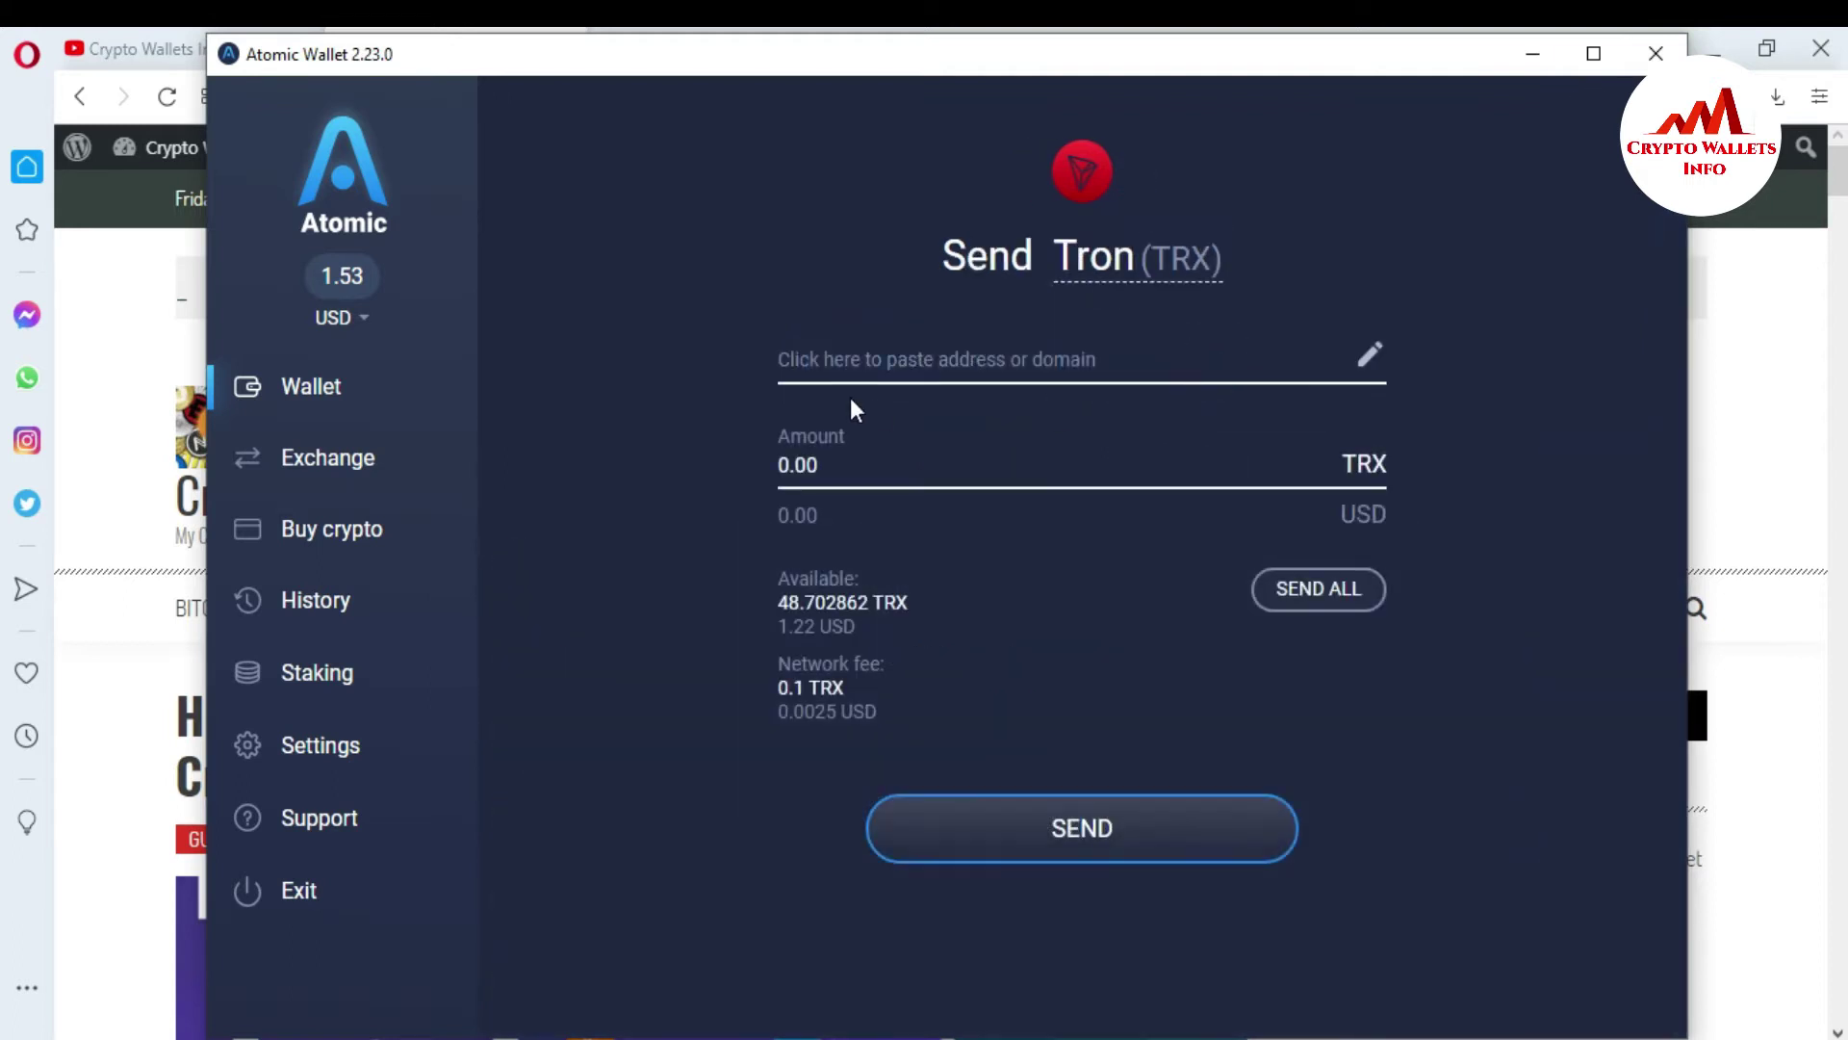
pyautogui.click(870, 363)
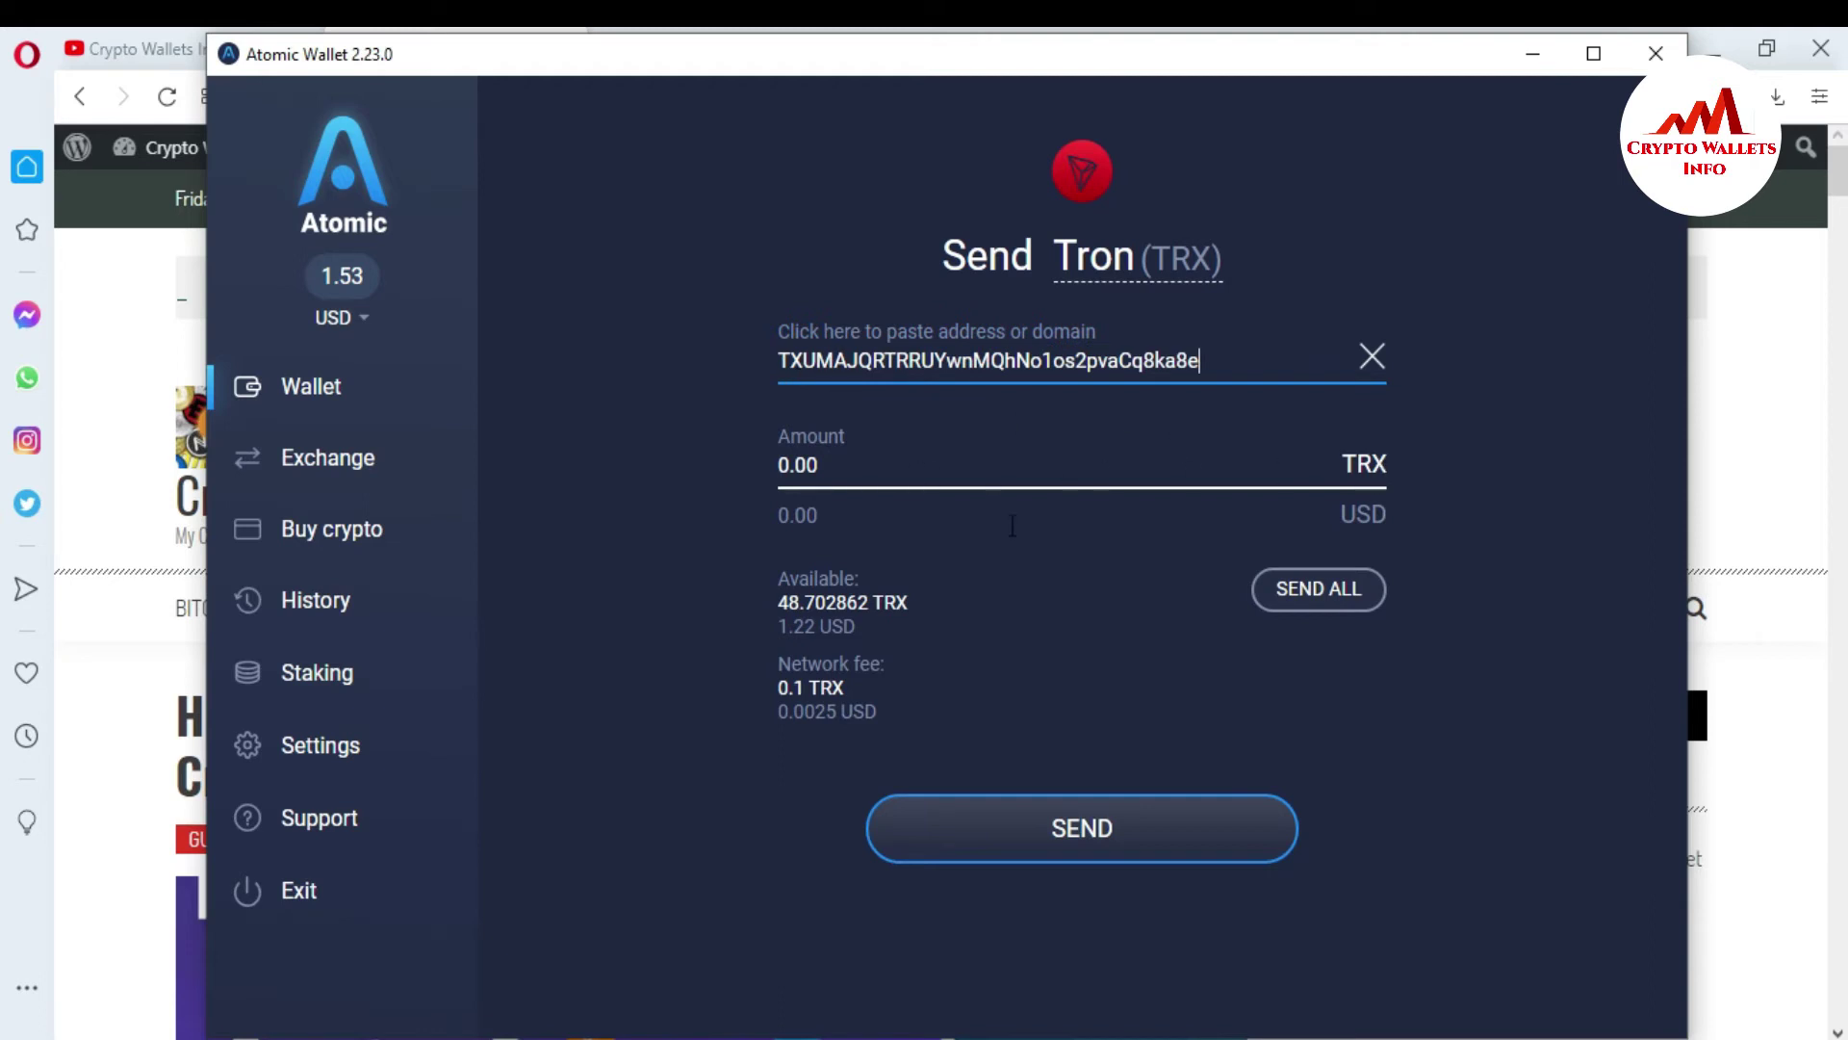
pyautogui.click(1324, 600)
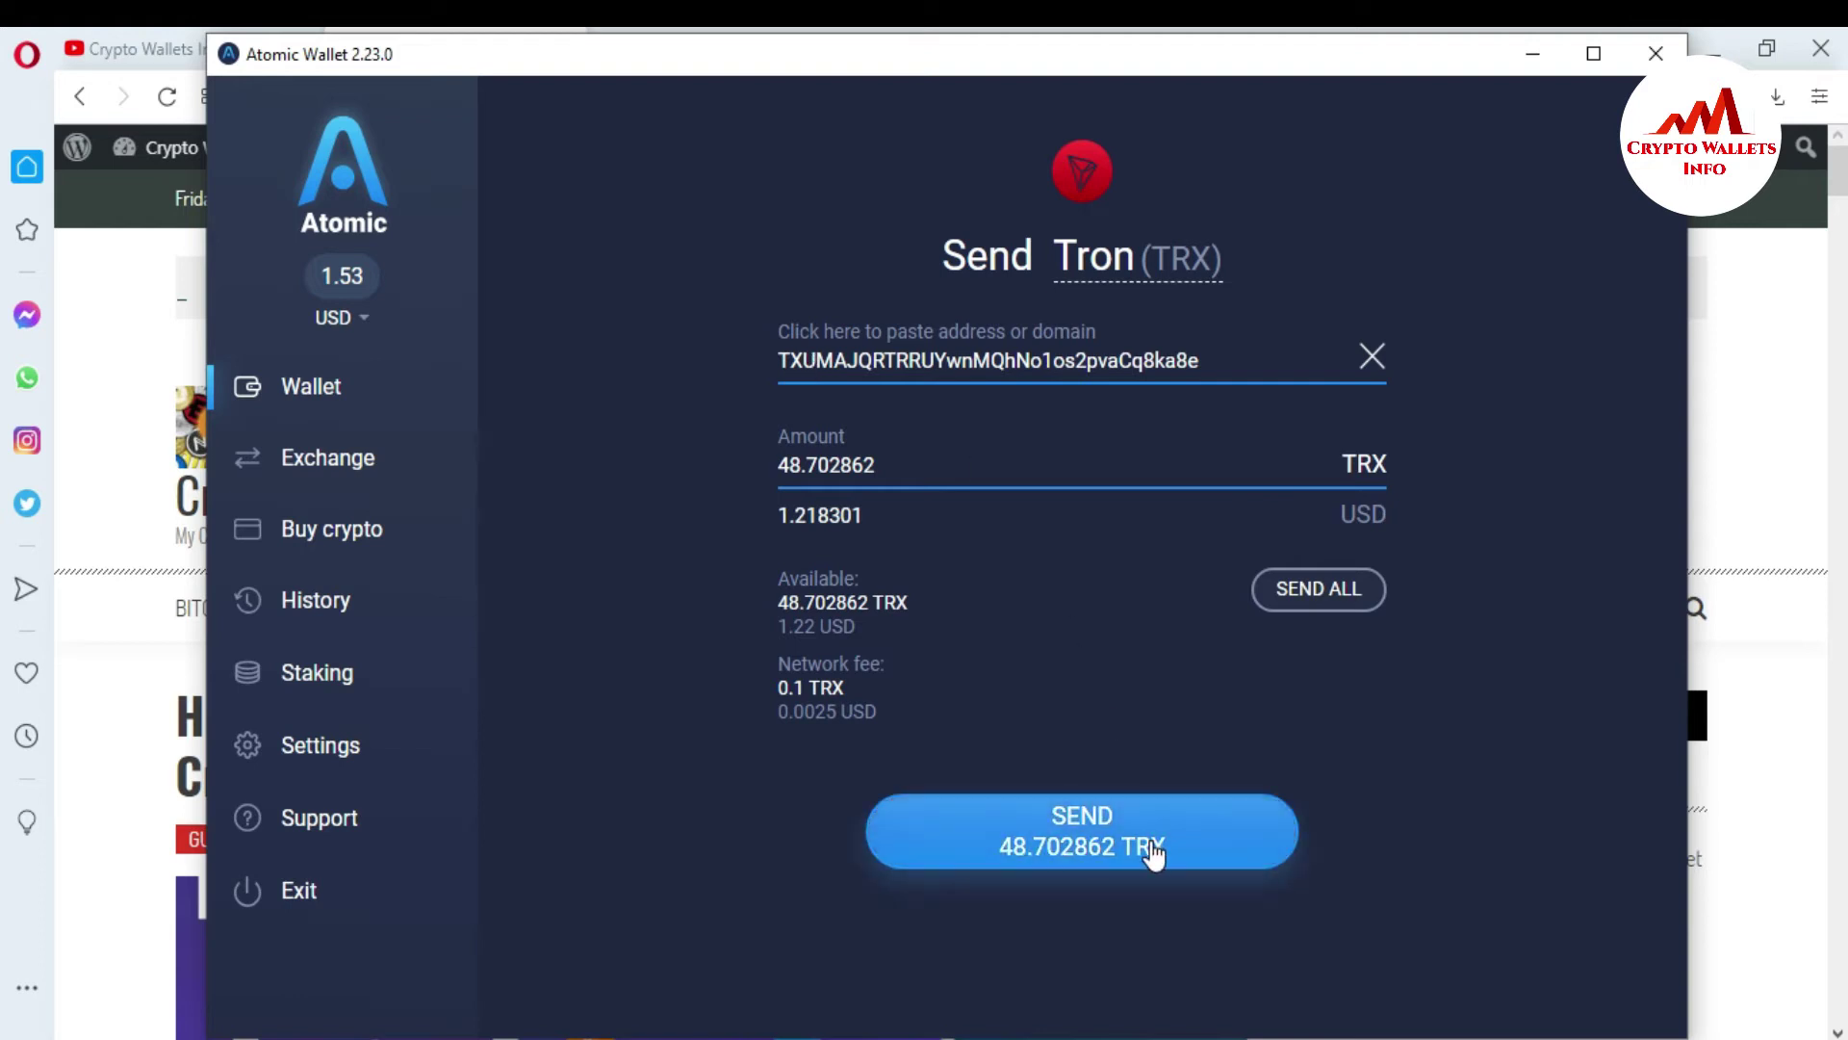
pyautogui.click(1103, 844)
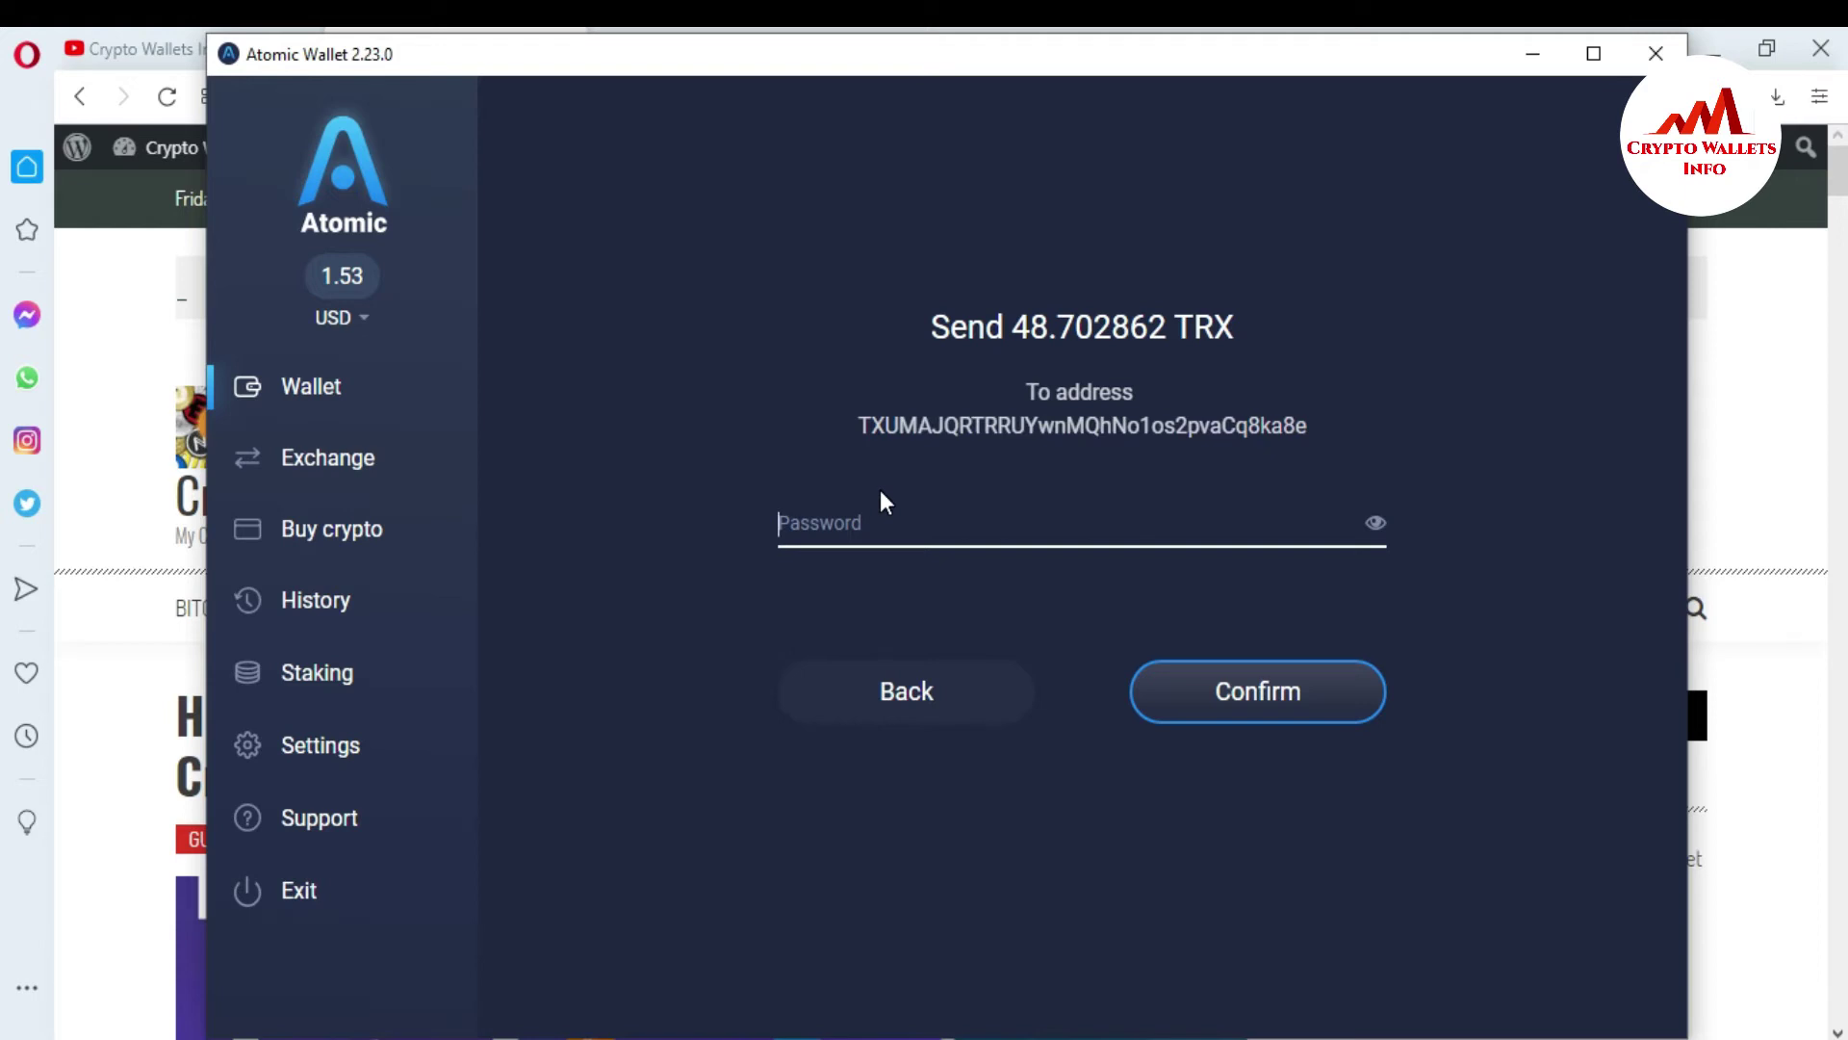
# Enter the password, verify the recipient matches Guarda's TRON address, and confirm sending 48.702862 TRX
pyautogui.write('••••••')
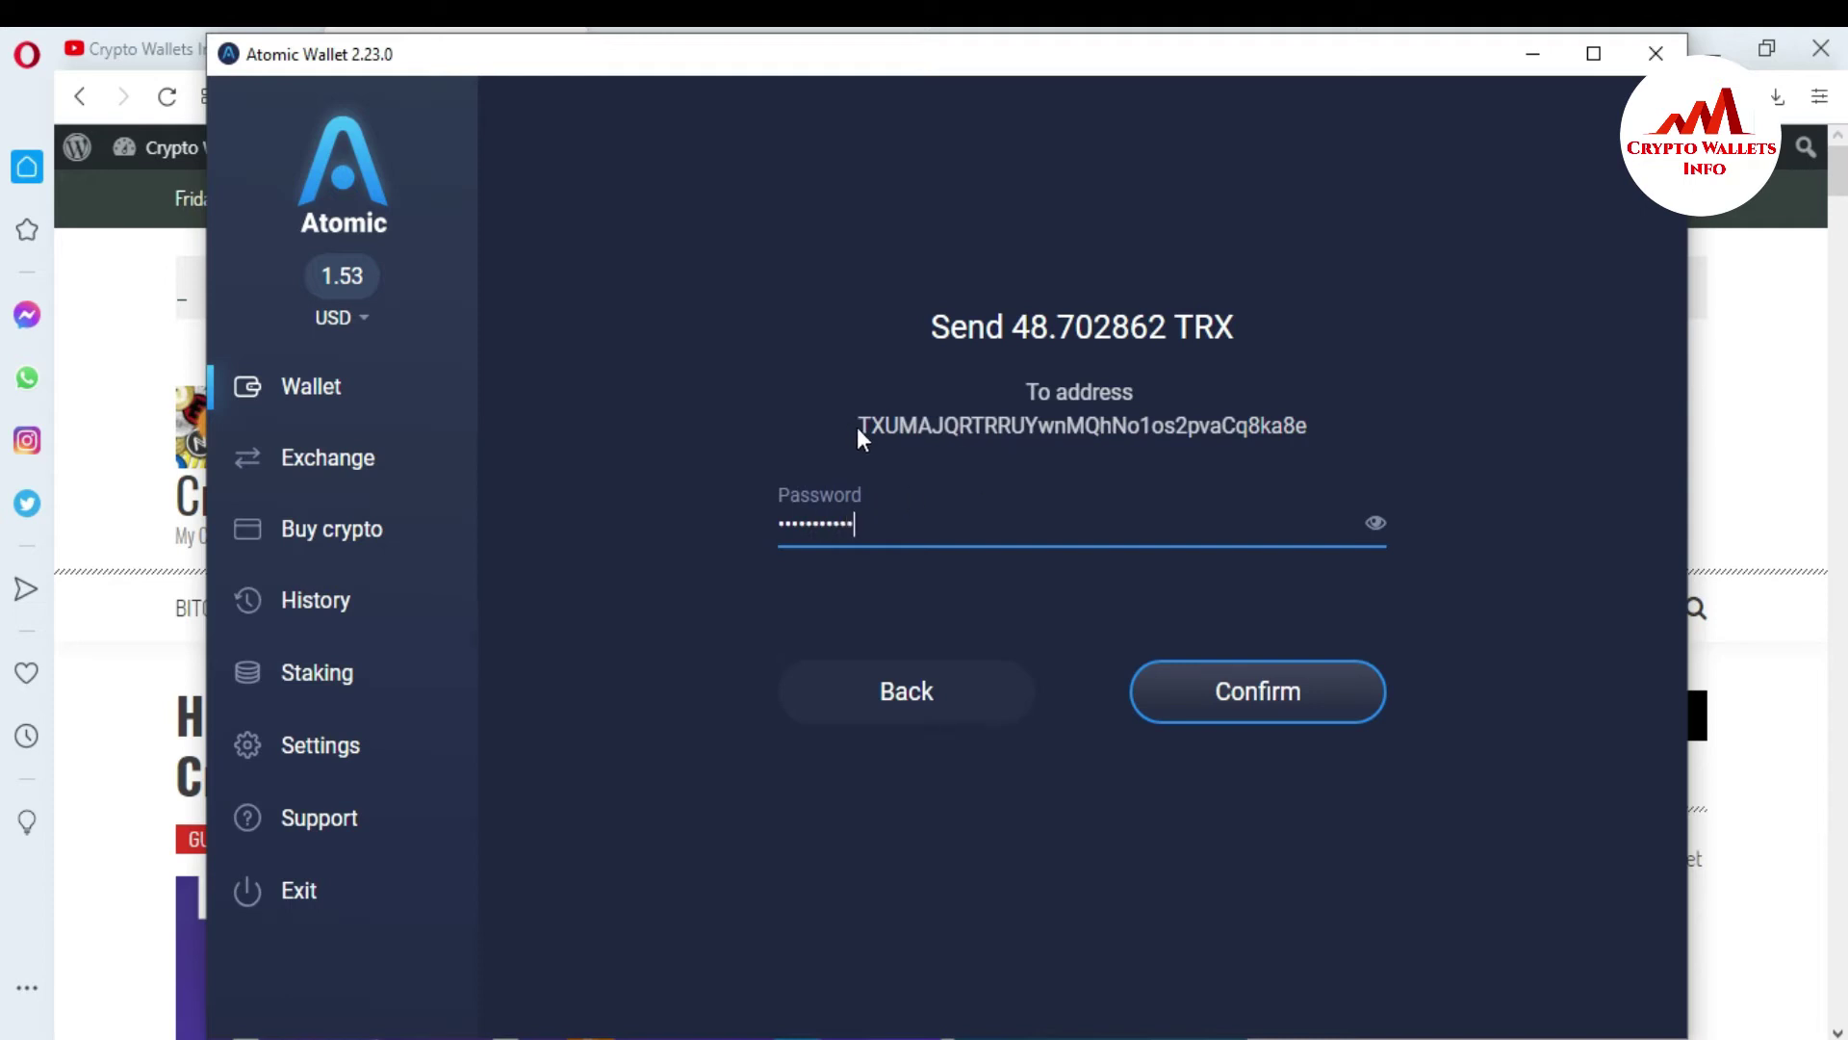
pyautogui.moveTo(860, 427); pyautogui.dragTo(1306, 424)
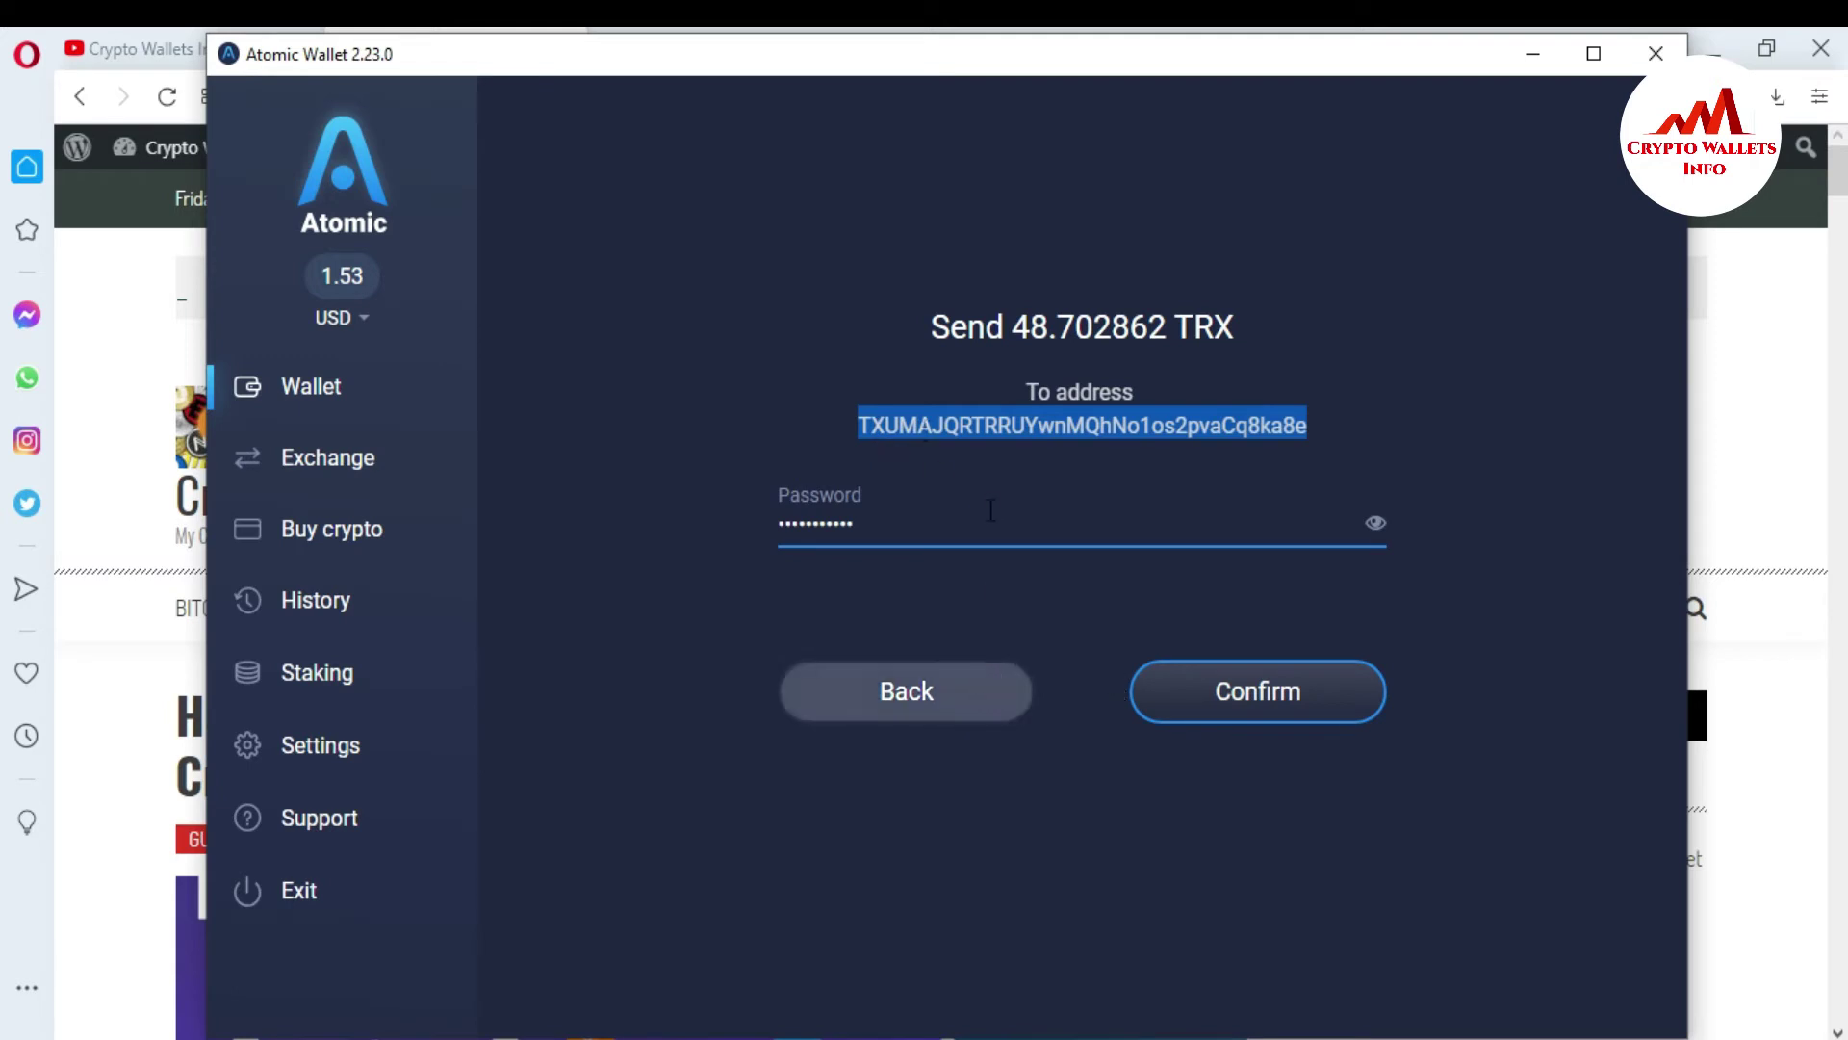
pyautogui.hotkey('alt', 'Tab')
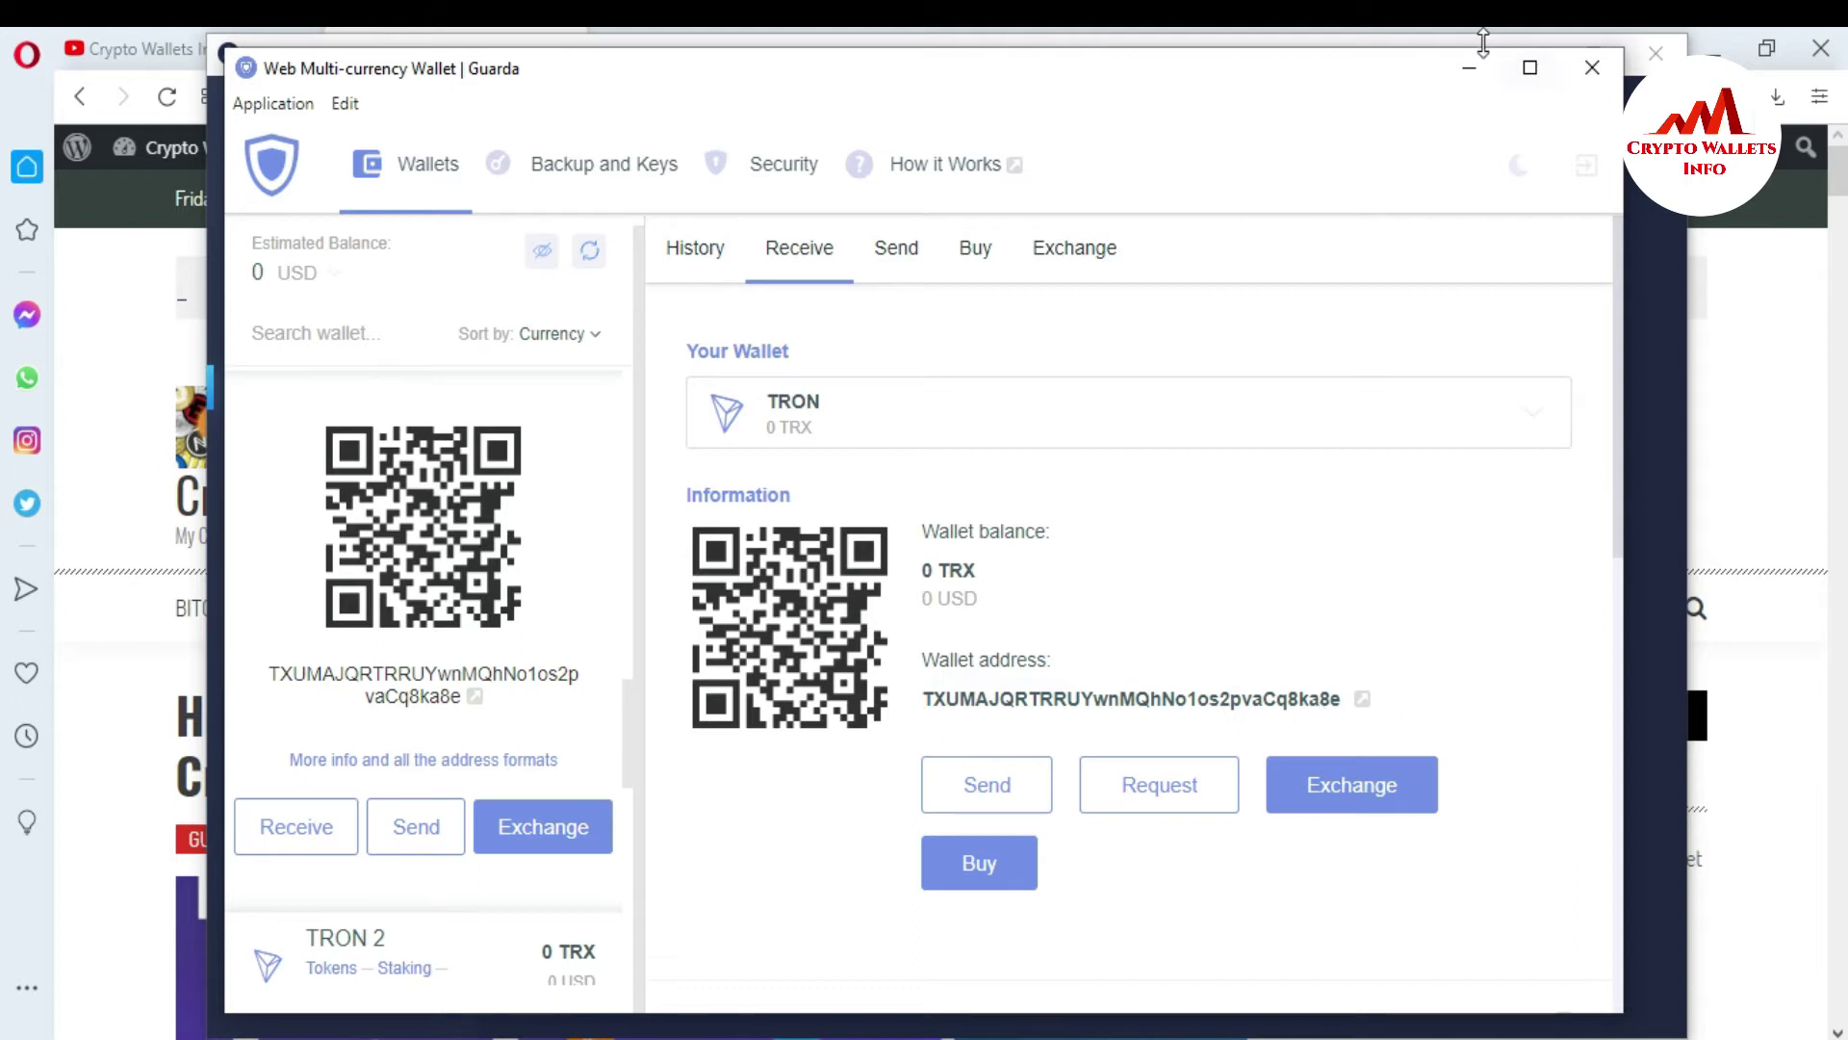
pyautogui.click(1468, 67)
pyautogui.click(862, 426)
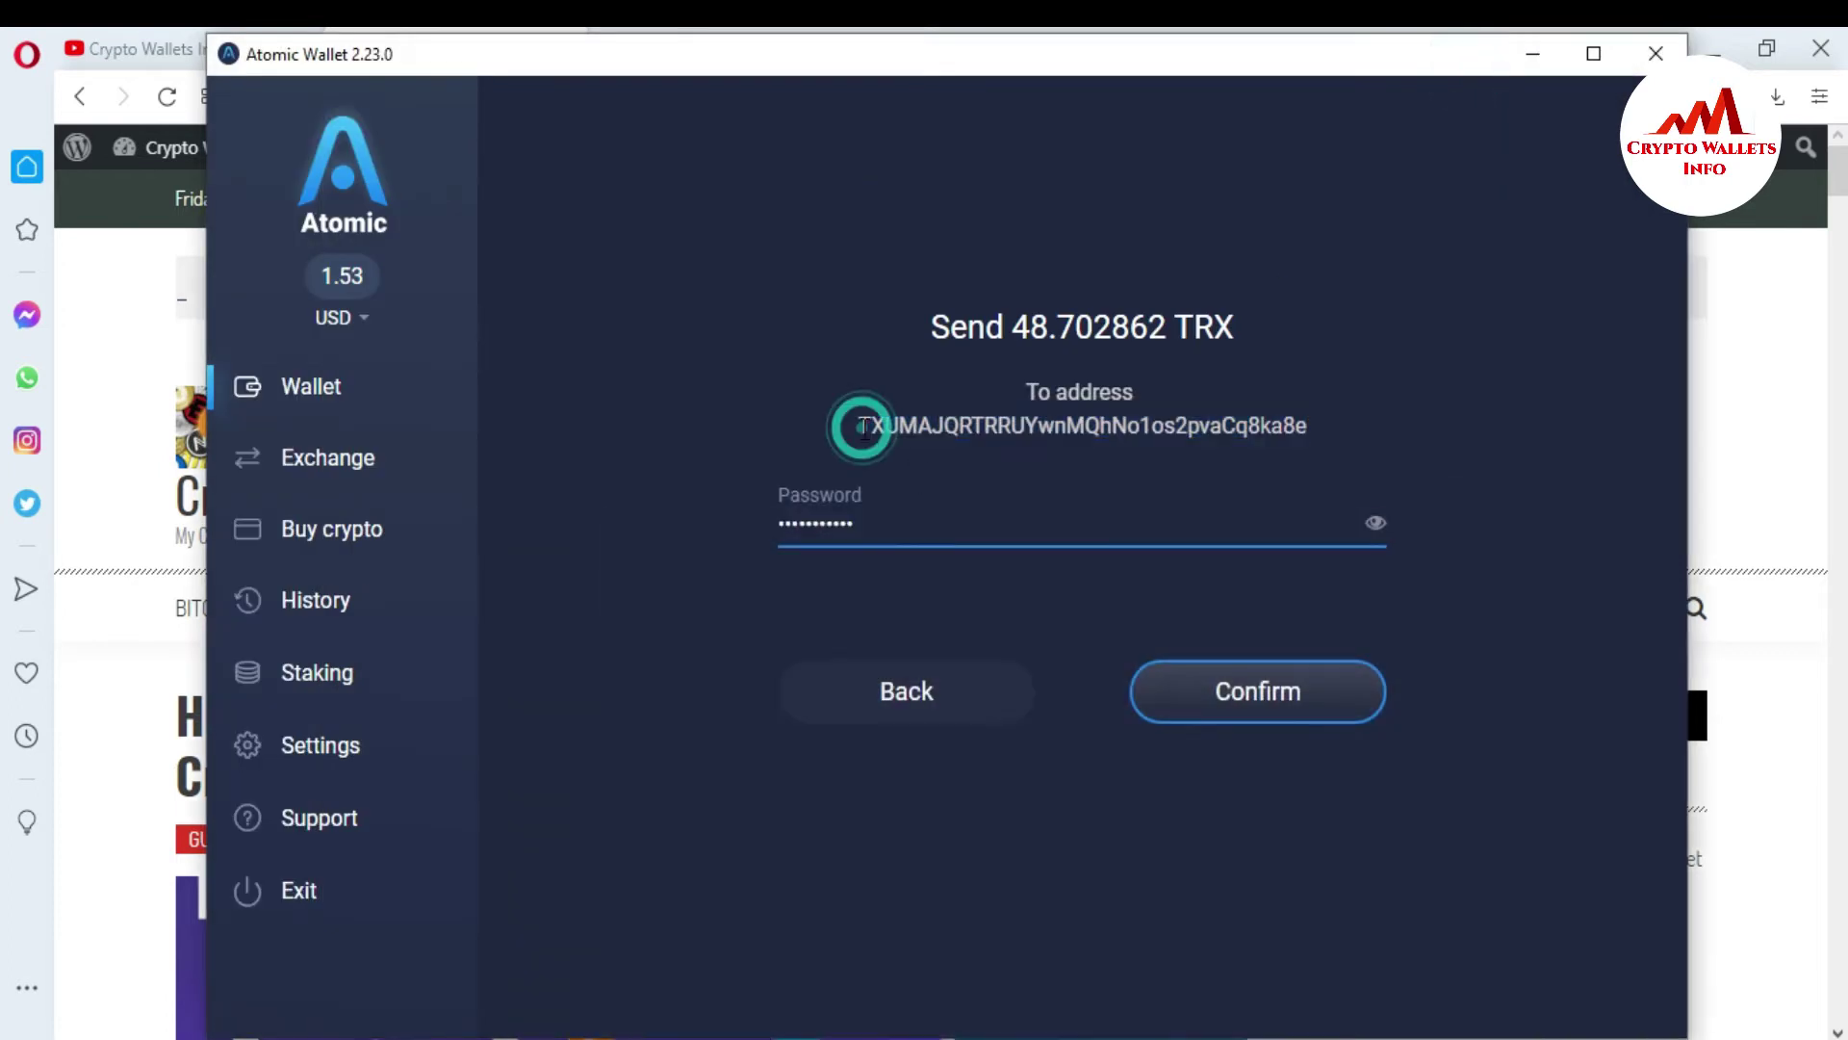
pyautogui.moveTo(861, 426); pyautogui.dragTo(886, 430)
pyautogui.moveTo(1285, 426); pyautogui.dragTo(1321, 426)
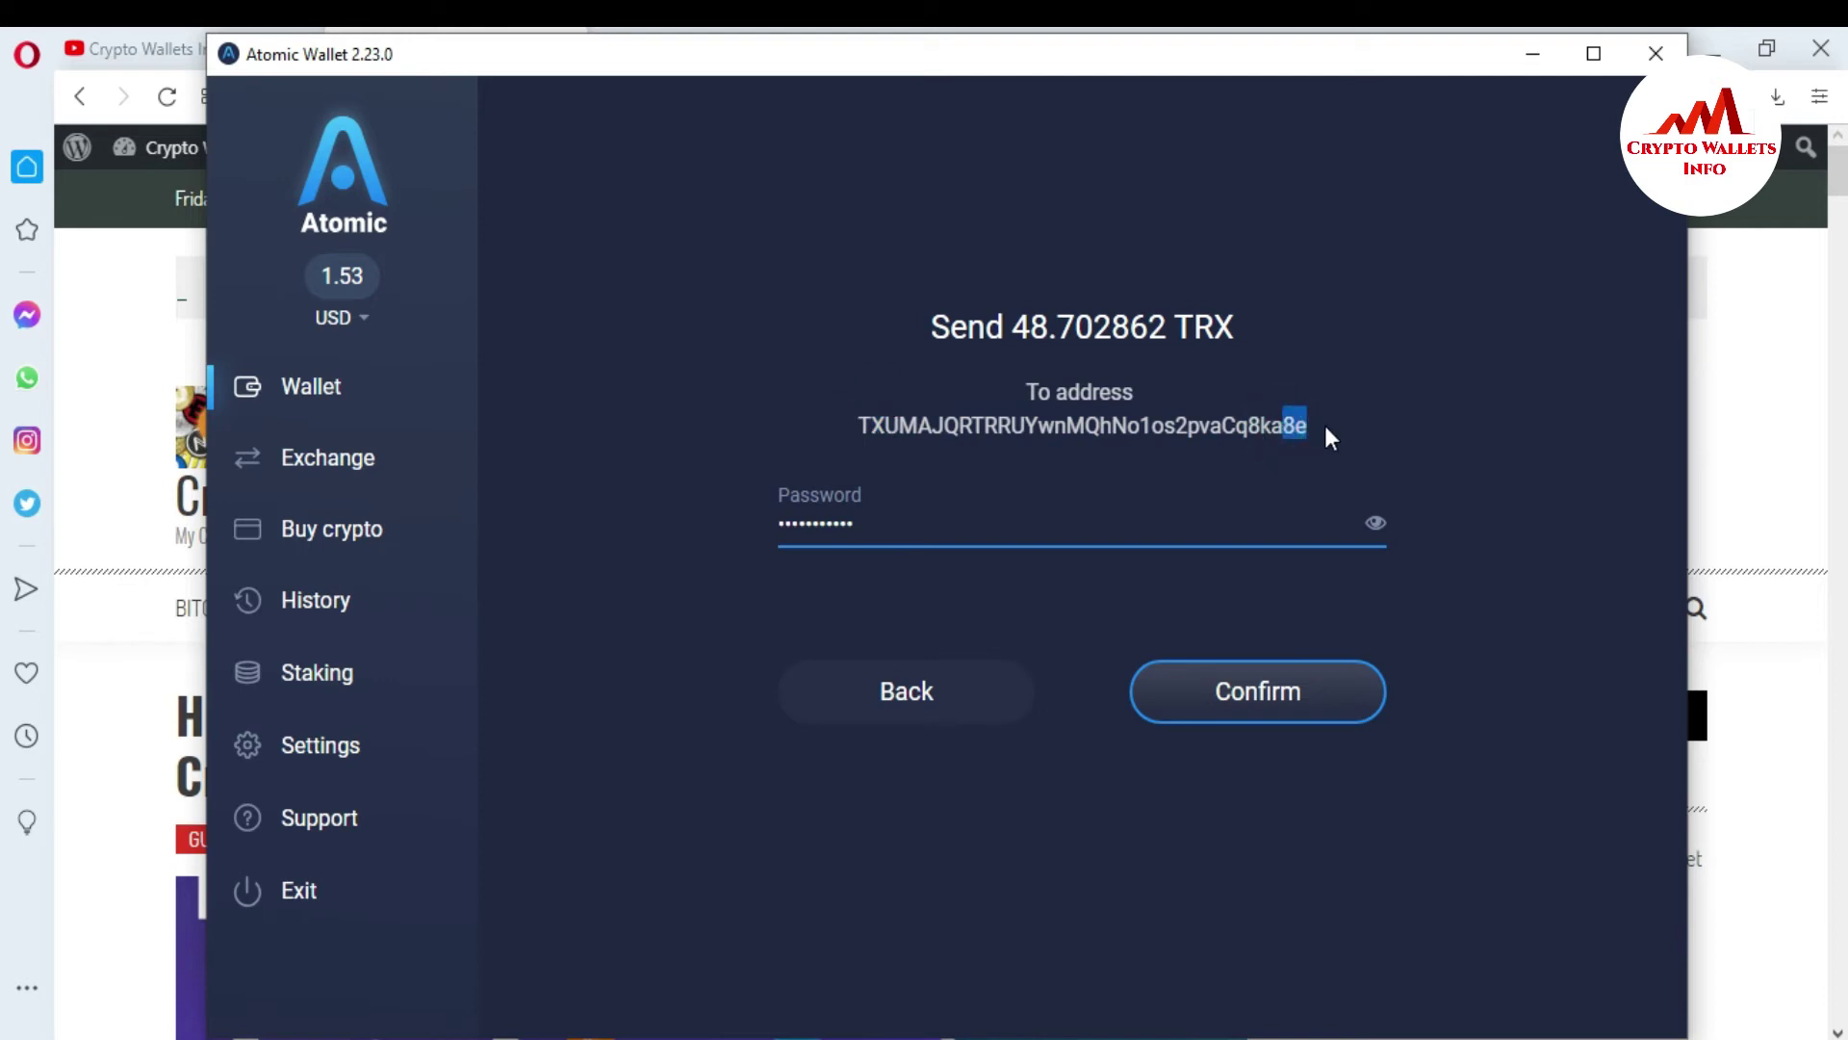
pyautogui.click(1276, 714)
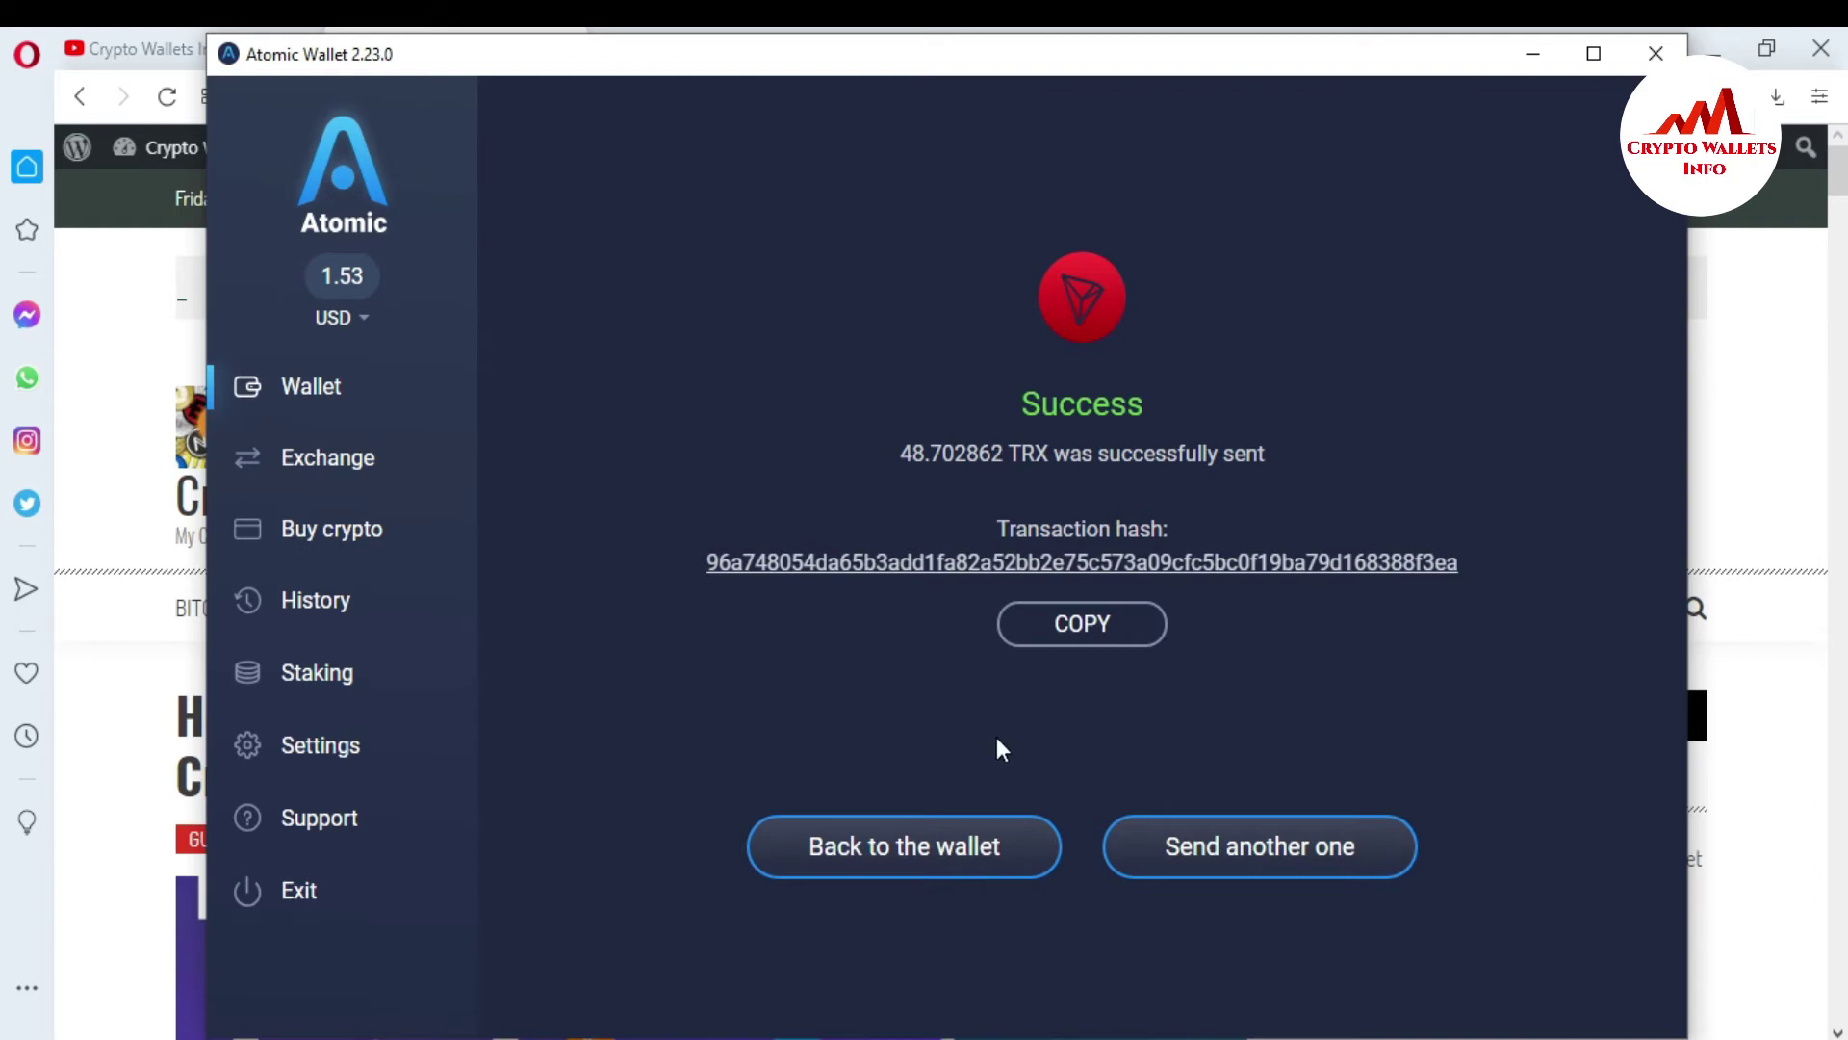
pyautogui.click(915, 866)
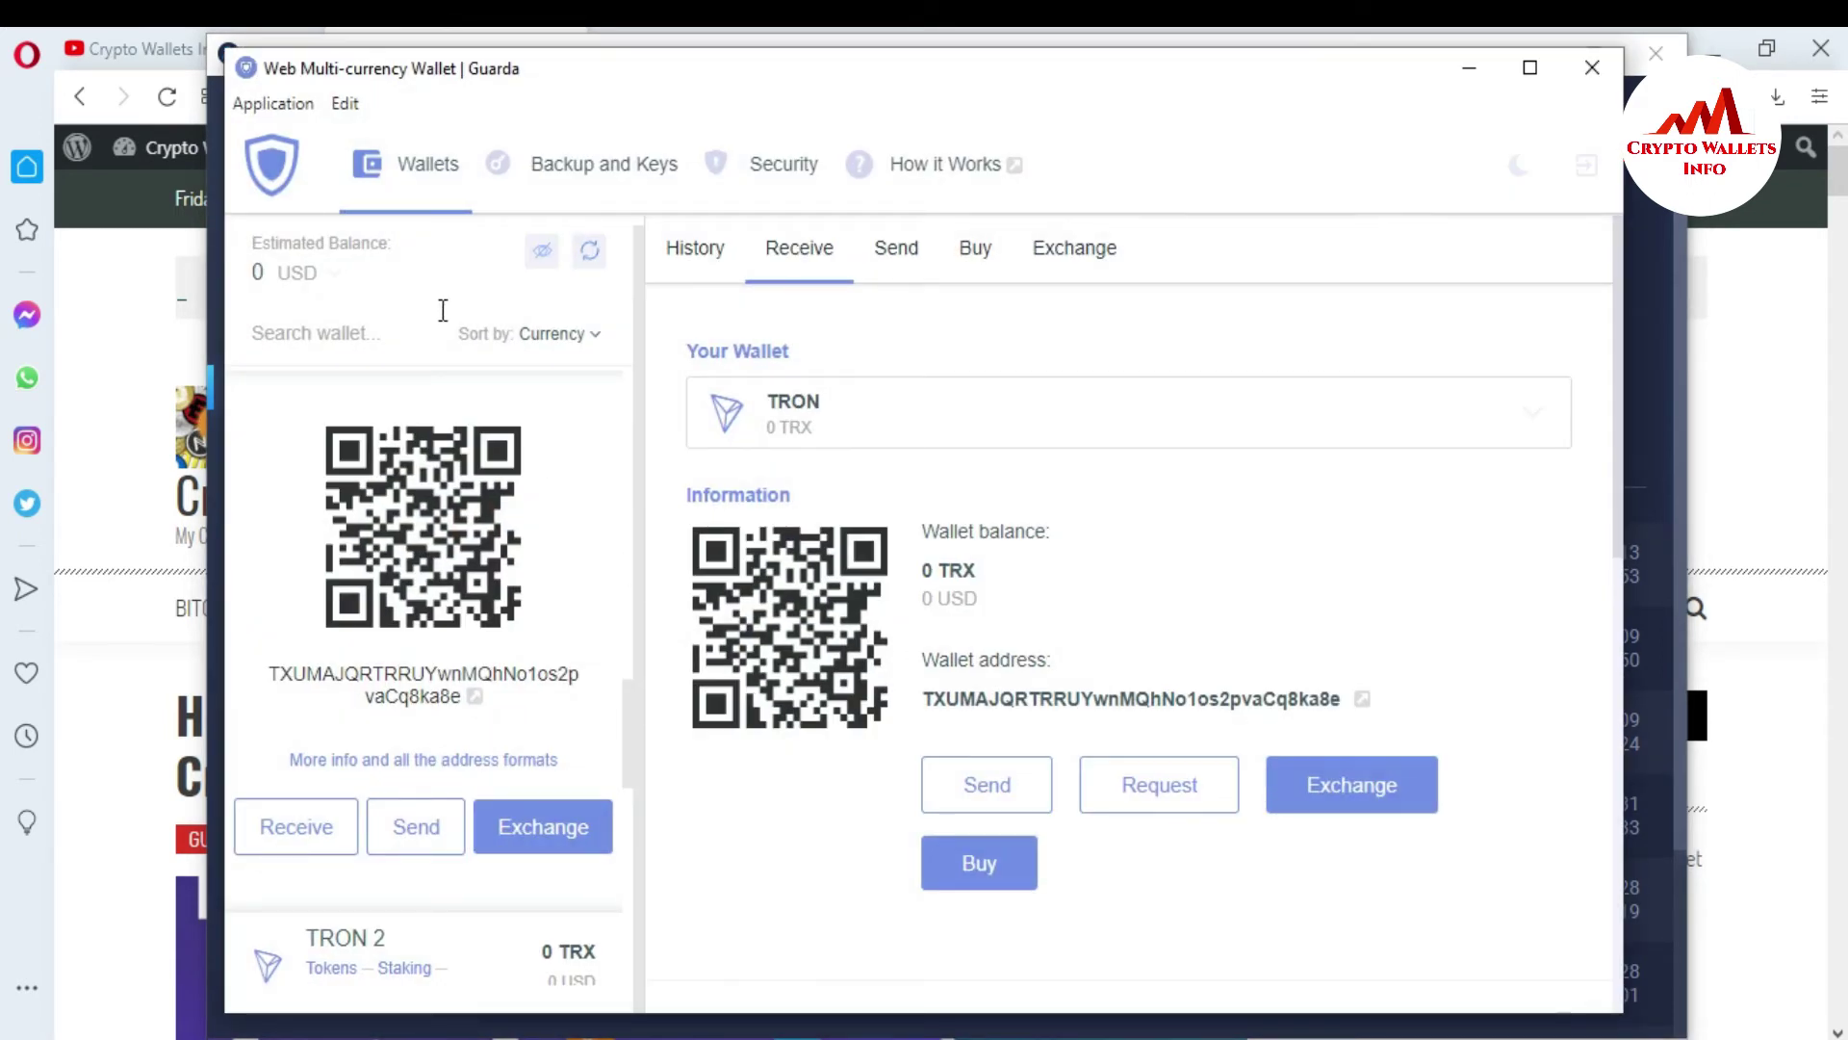
# Refresh the balances until History shows the incoming +48.702862 TRX transaction from 13 Nov 2020
pyautogui.click(414, 176)
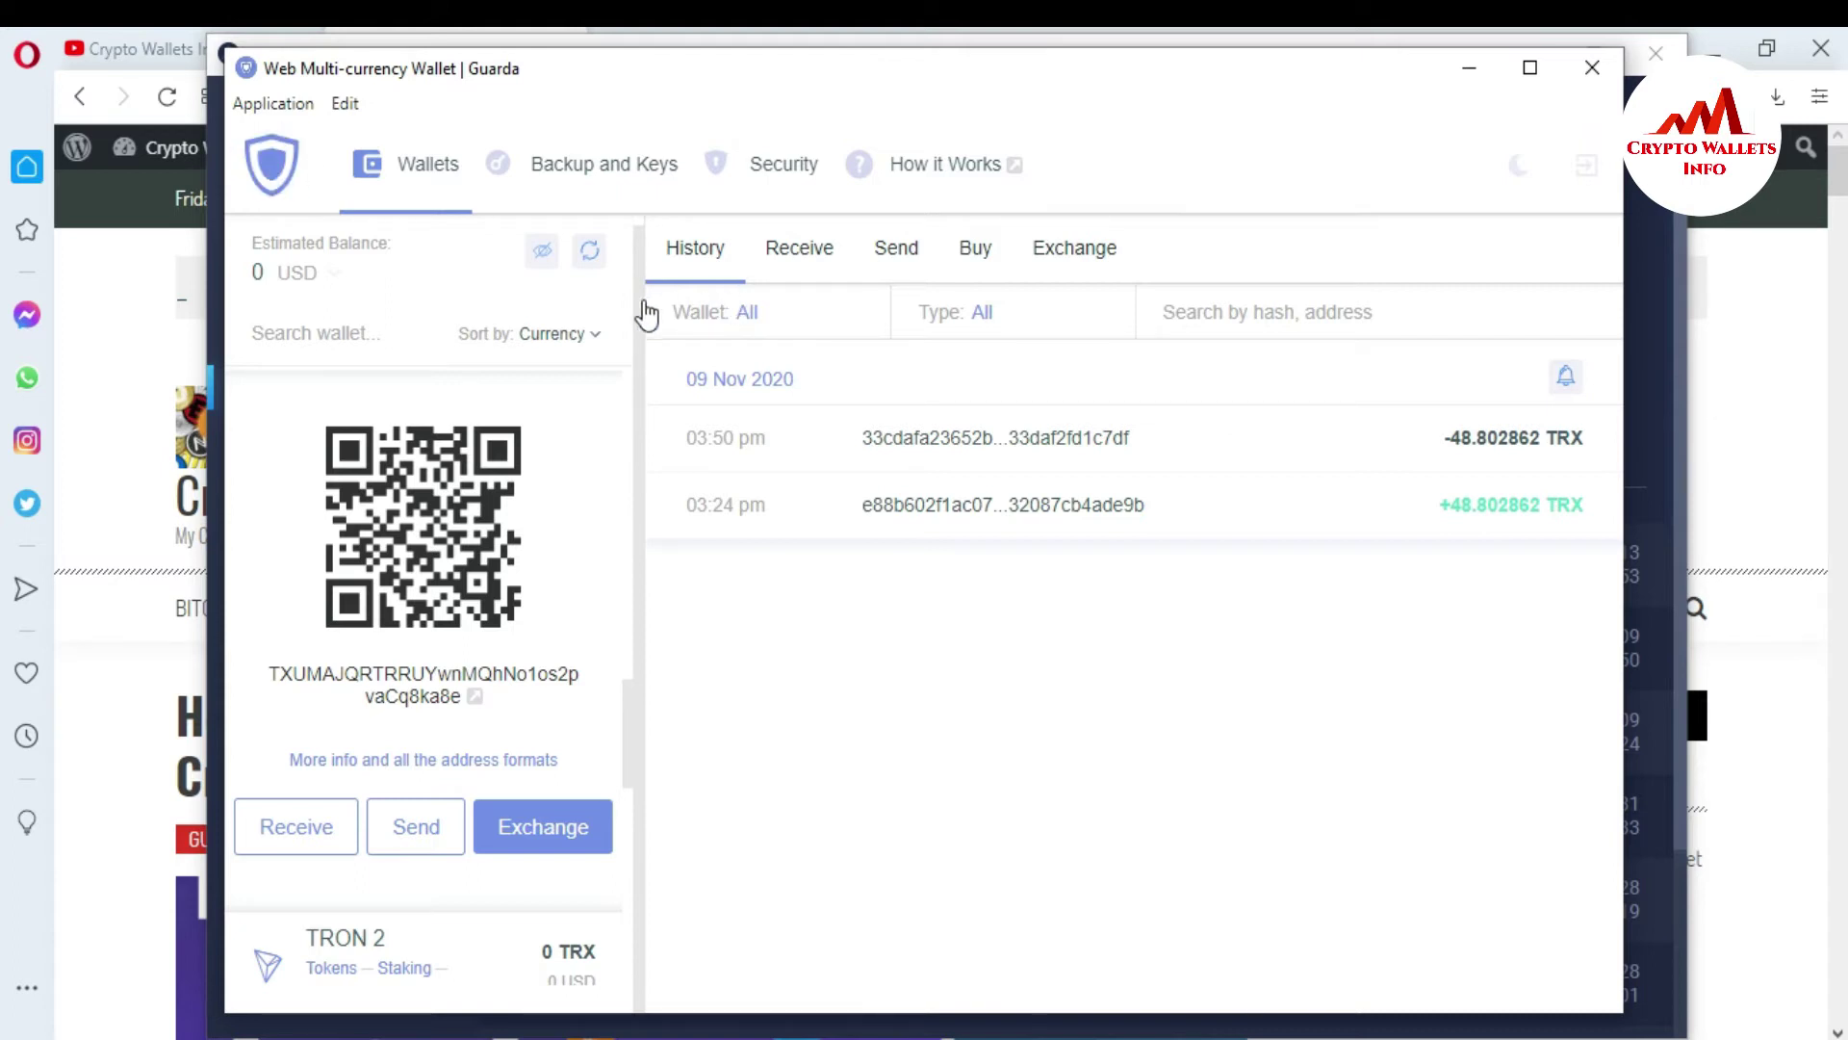
pyautogui.click(590, 253)
pyautogui.click(590, 253)
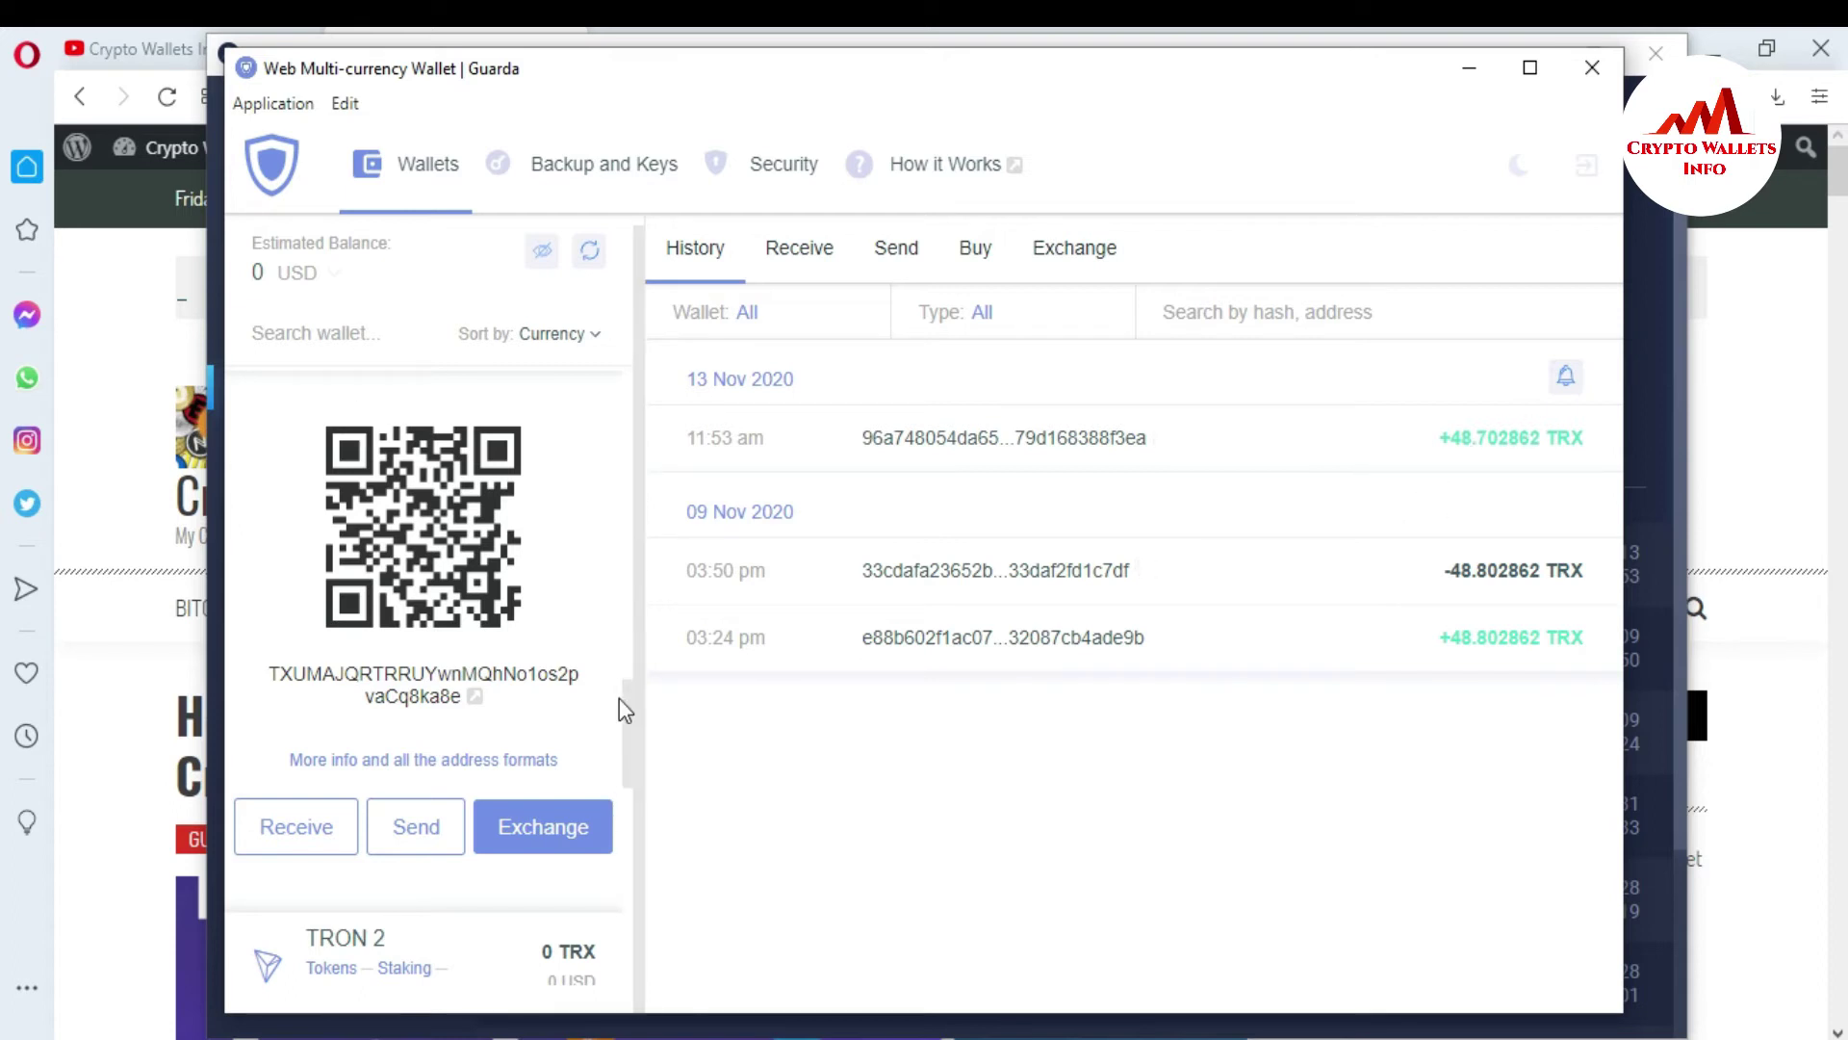
pyautogui.moveTo(627, 713); pyautogui.dragTo(632, 664)
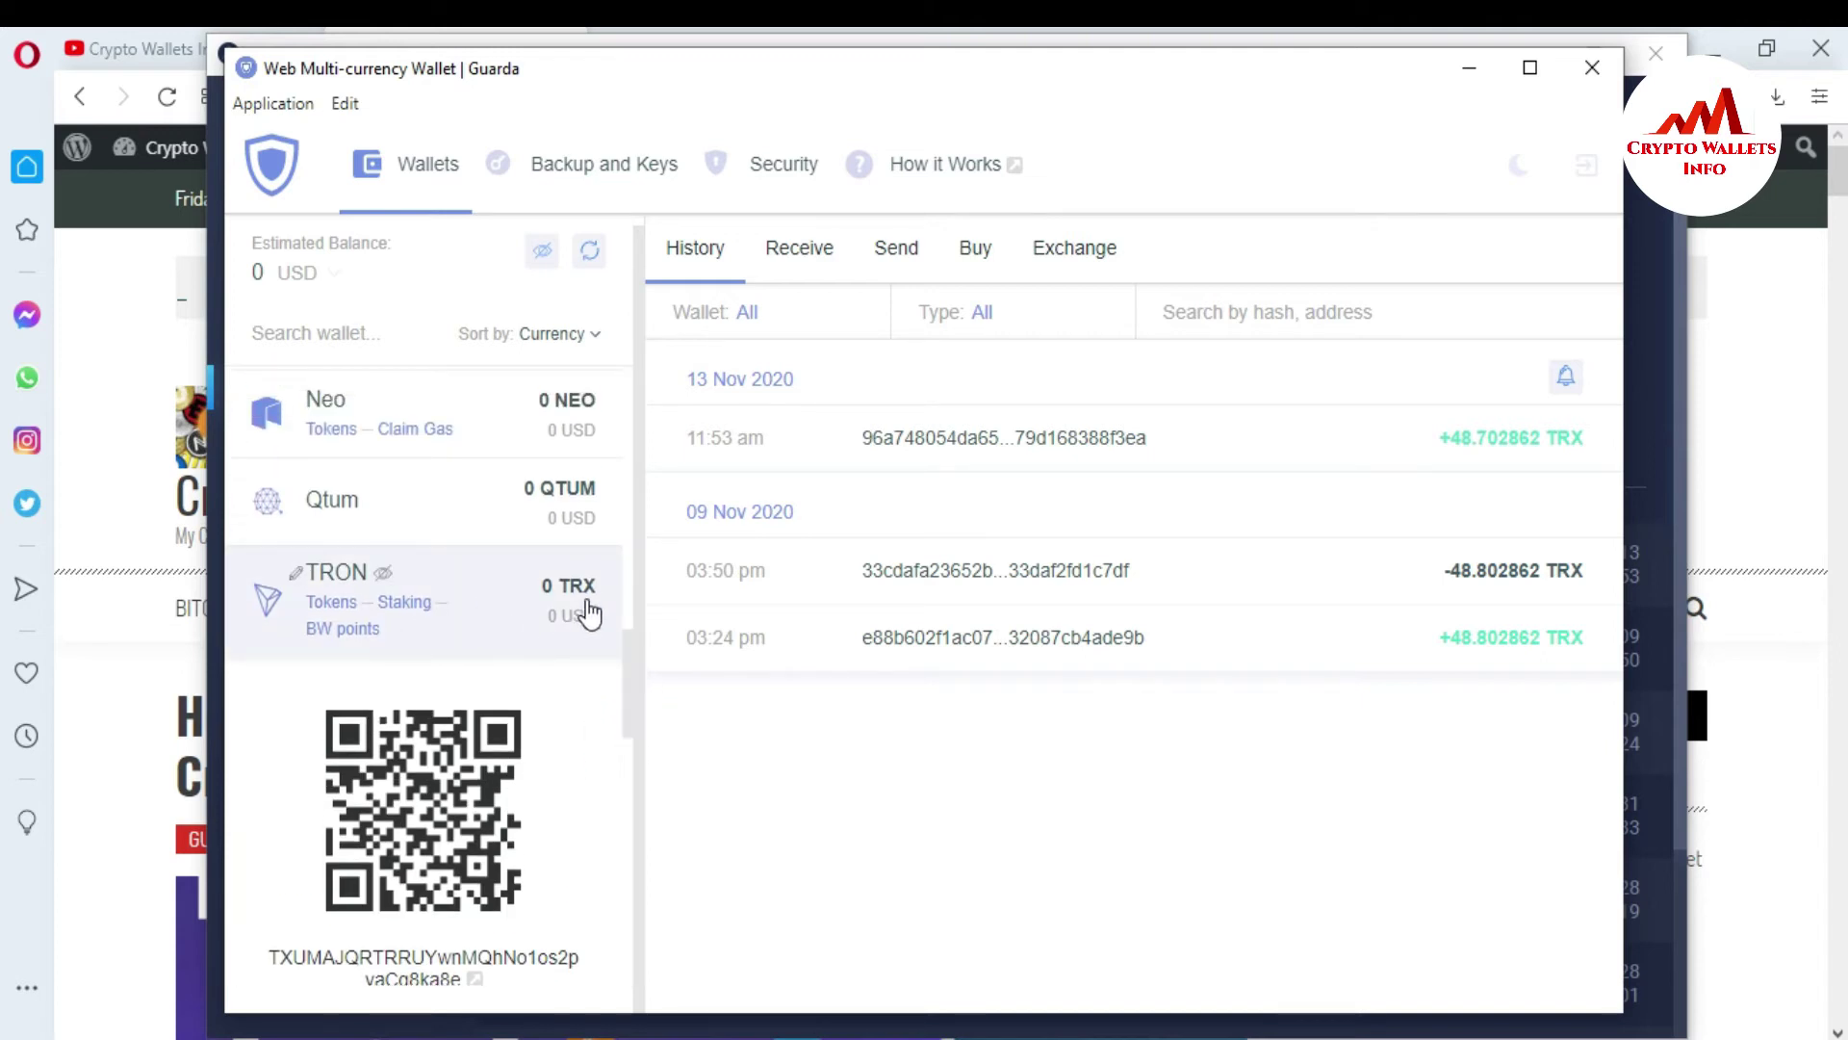
# Expand the TRON staking details, now showing 48.702862 TRX, and start a new stake
pyautogui.click(408, 610)
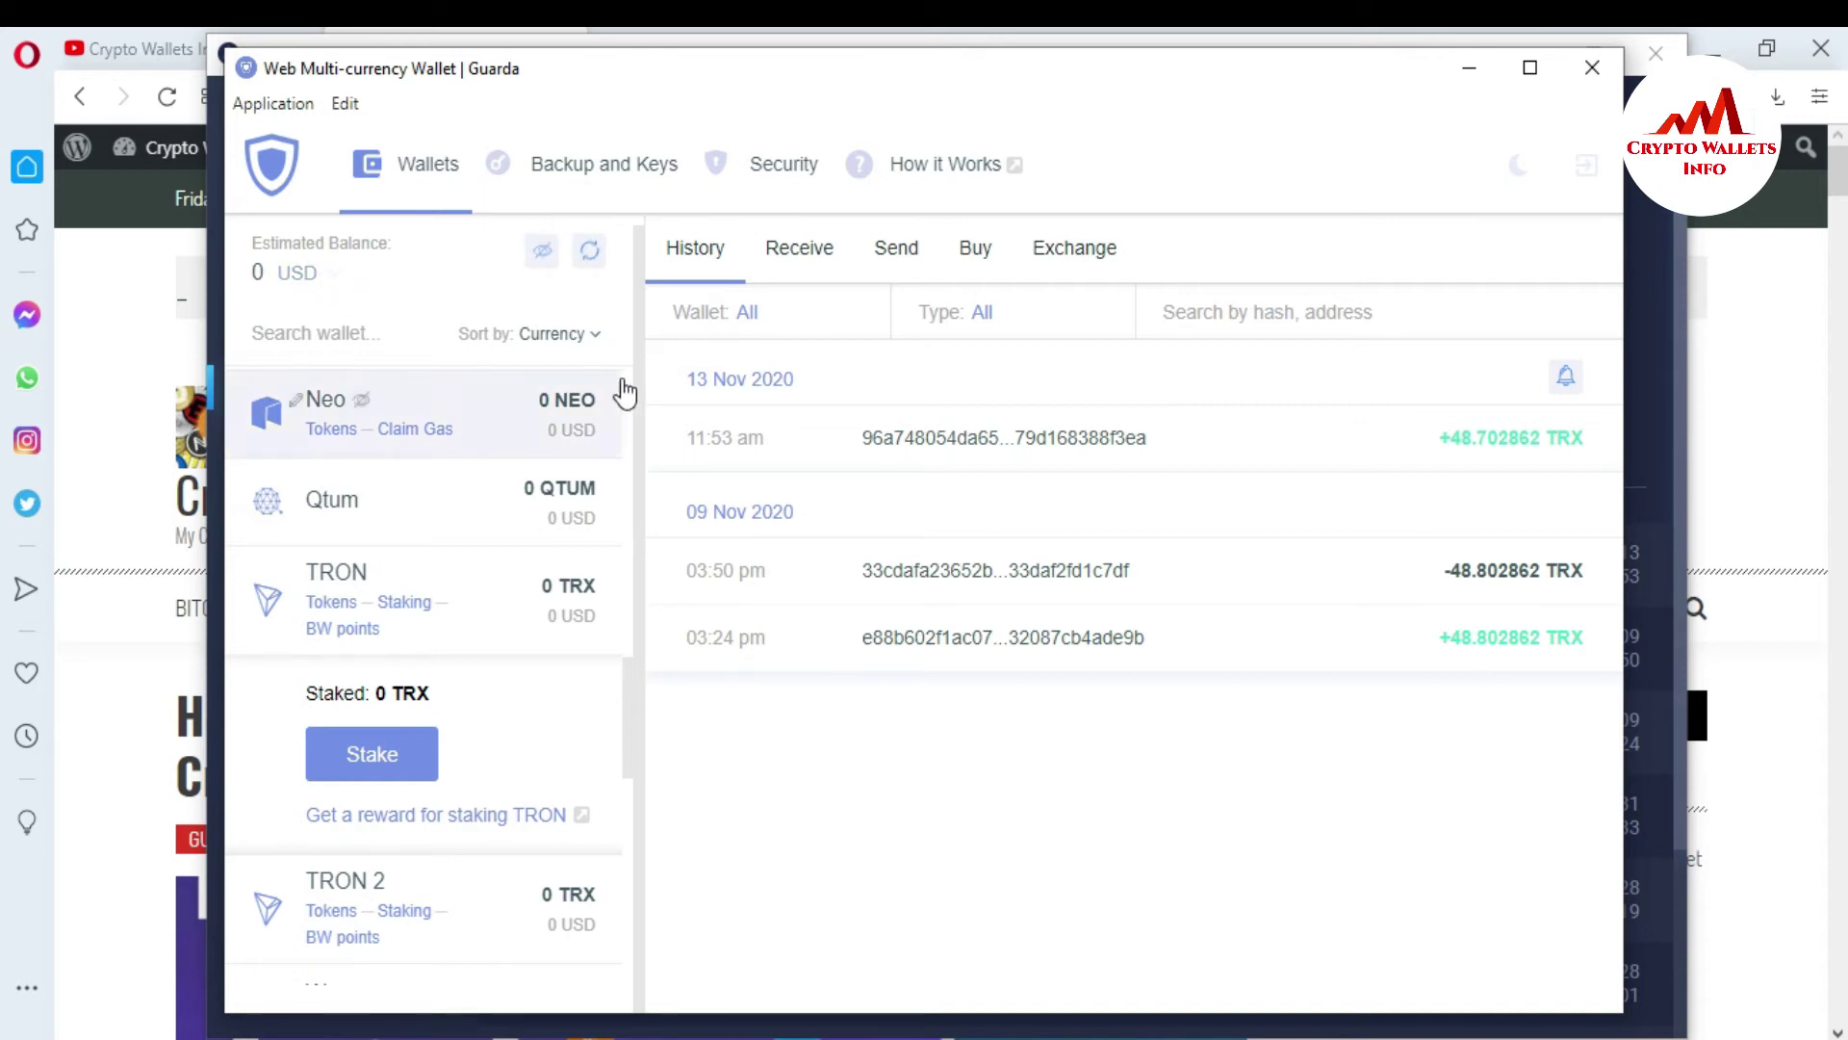
pyautogui.moveTo(528, 648)
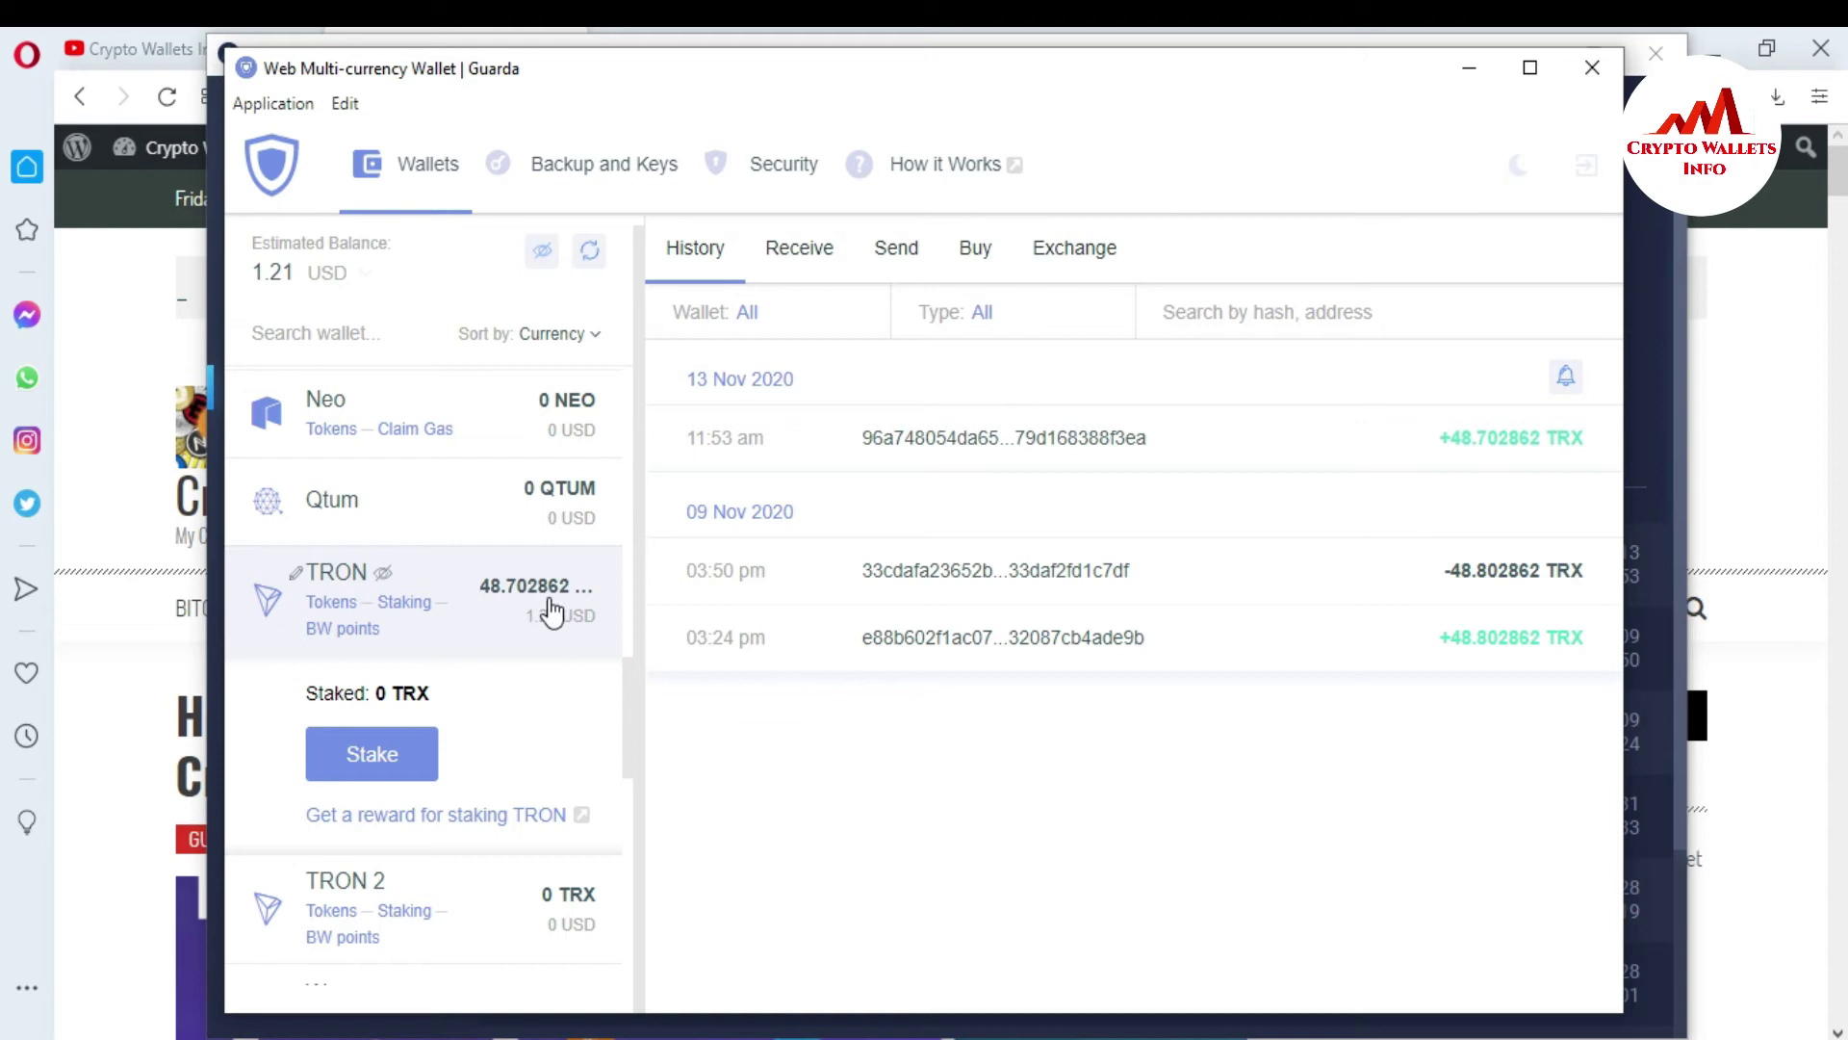
pyautogui.click(406, 612)
pyautogui.click(407, 614)
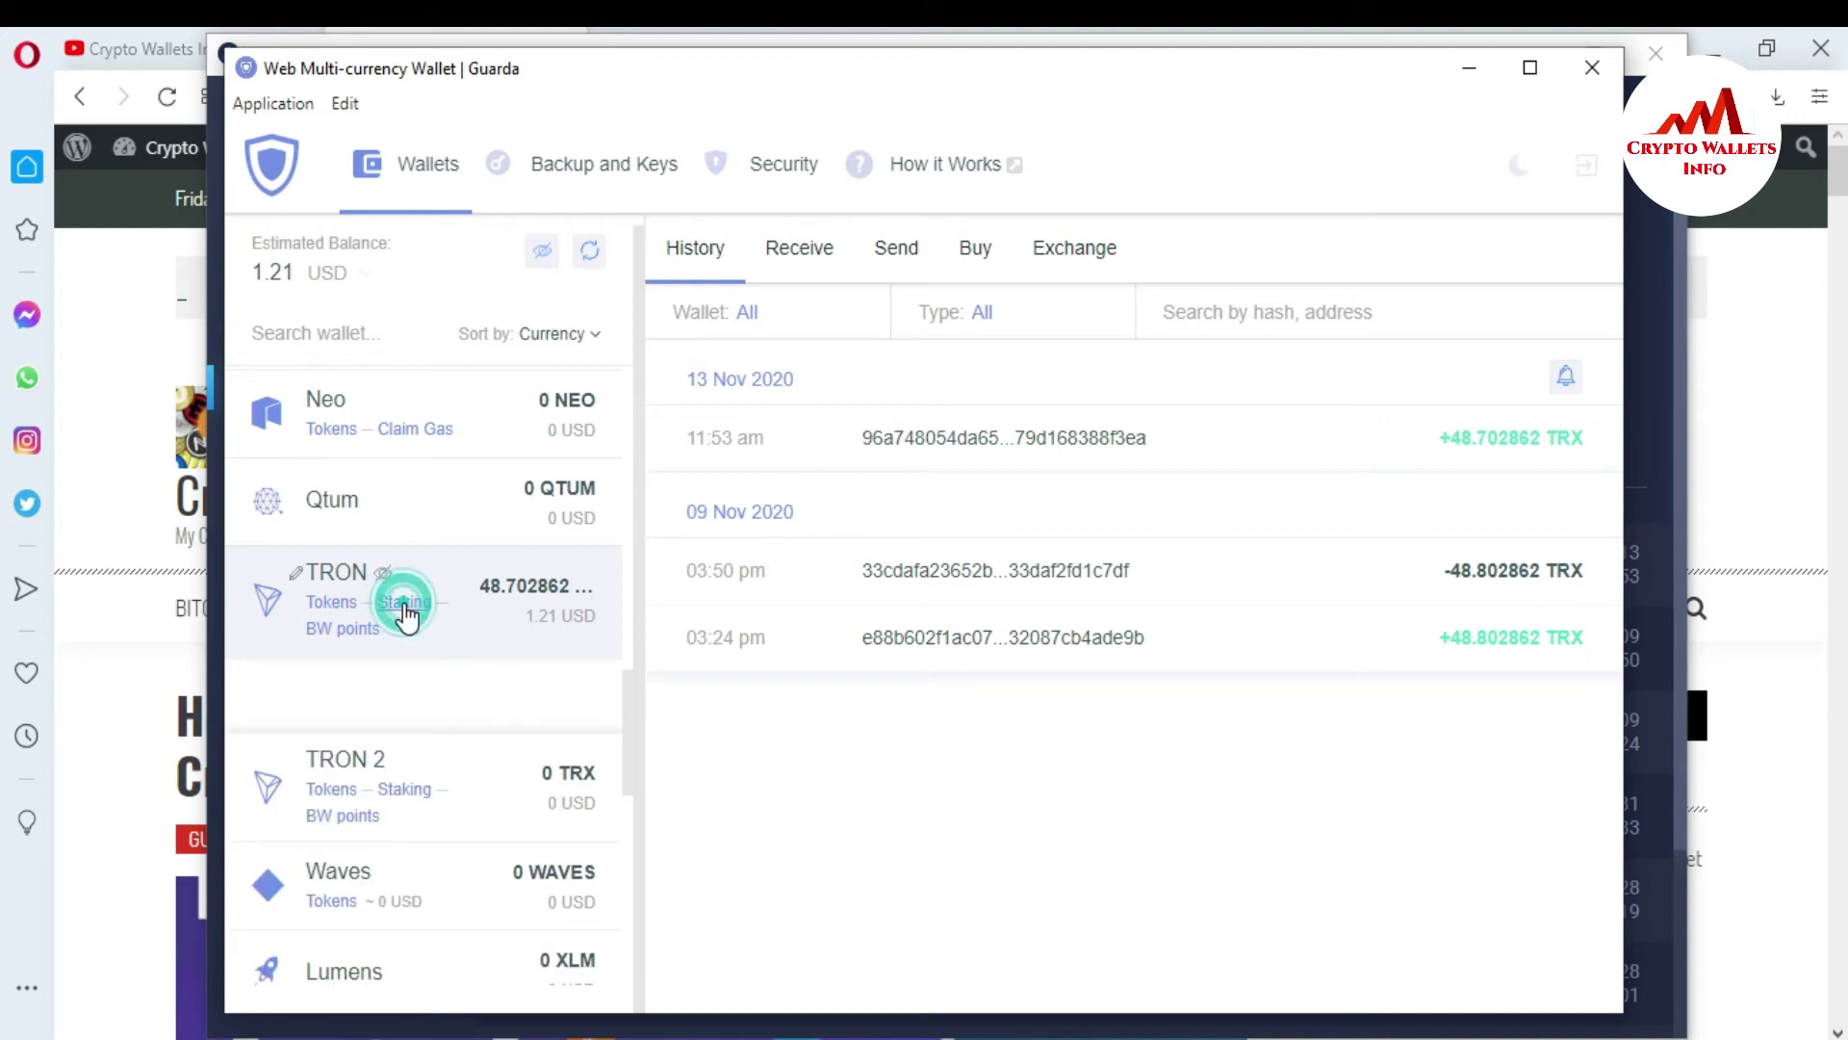
pyautogui.click(378, 768)
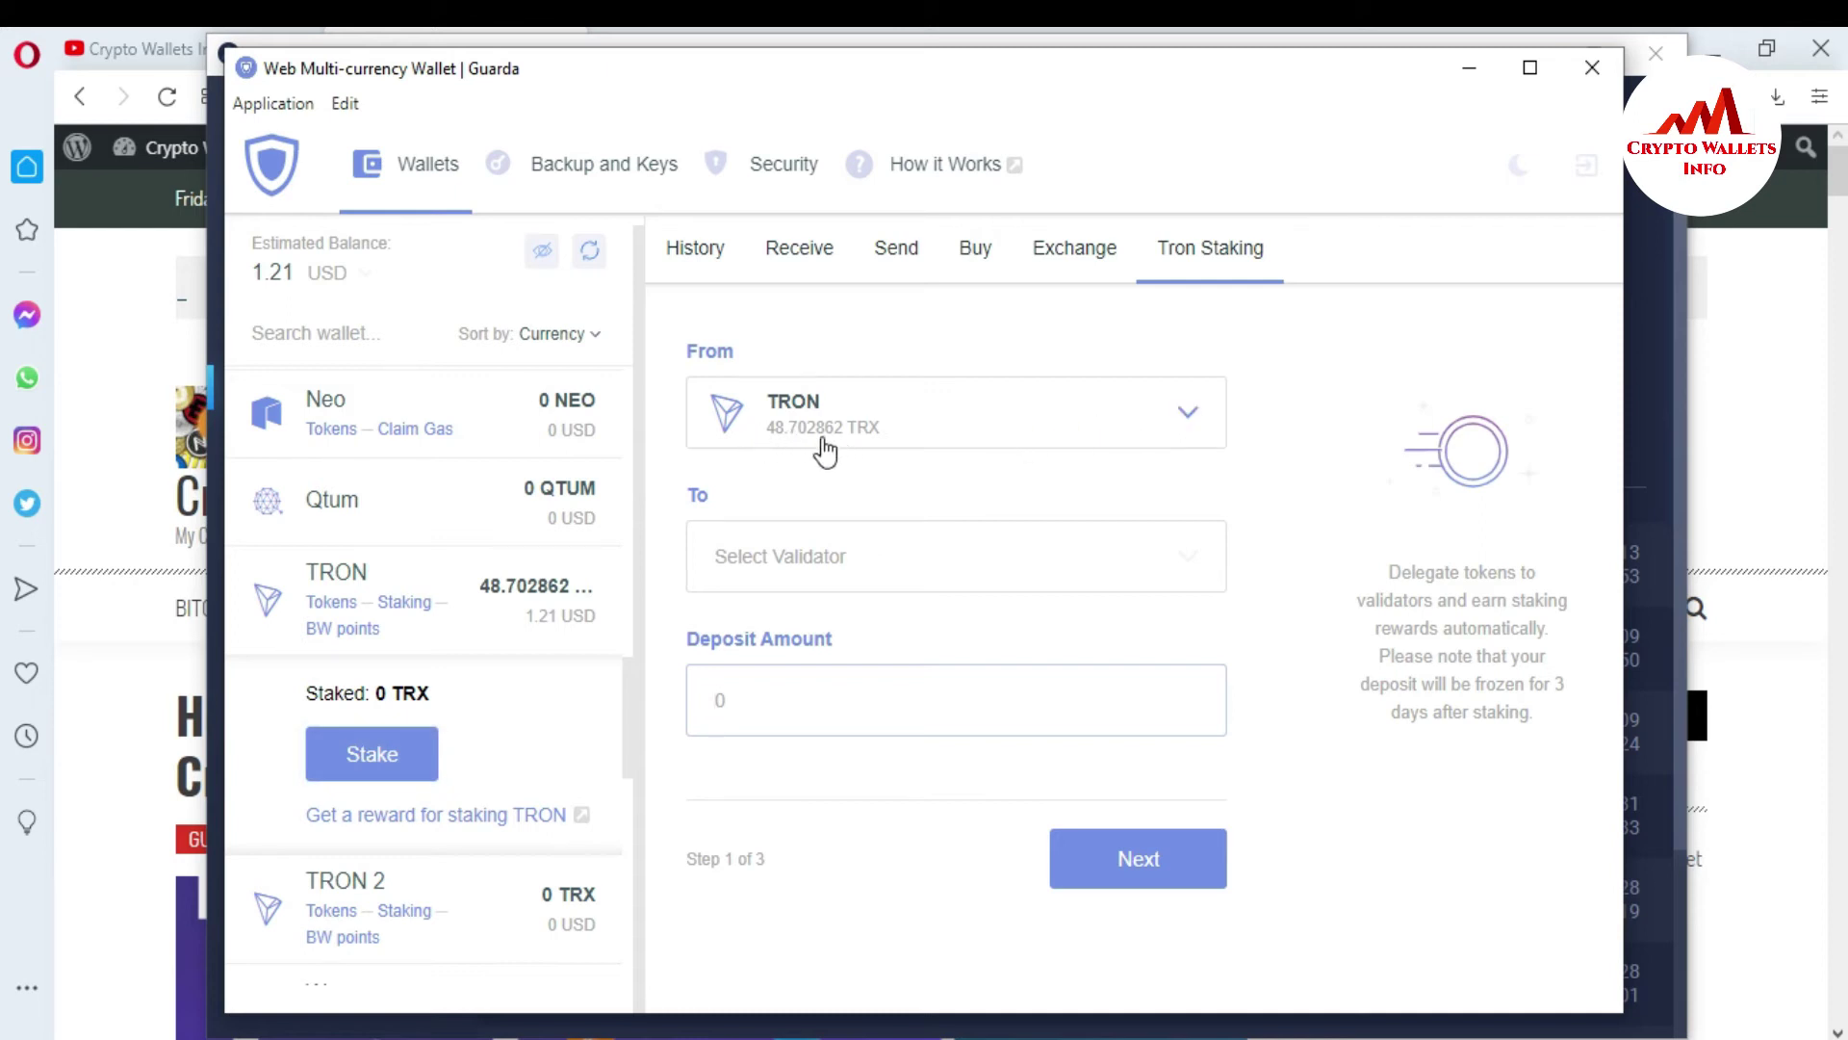
# Choose the CryptoChain validator, enter a 48 TRX deposit amount, and continue
pyautogui.click(1173, 566)
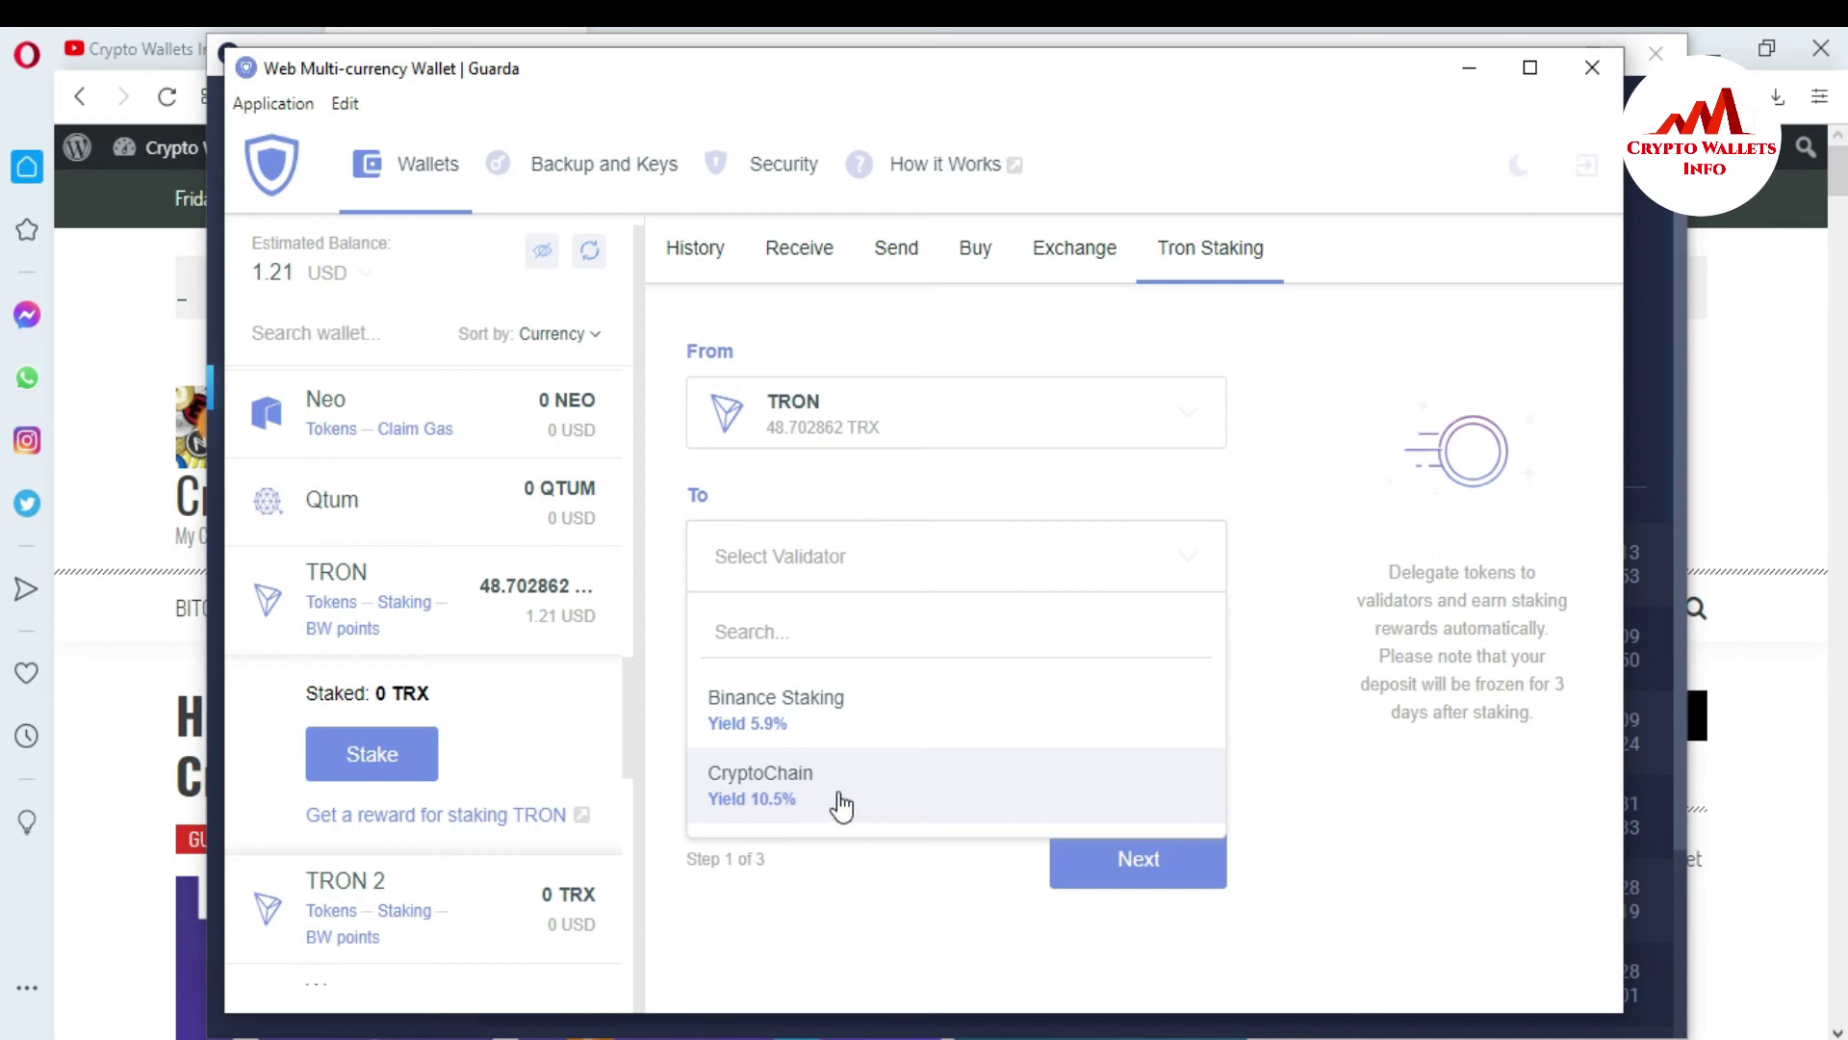
pyautogui.click(776, 790)
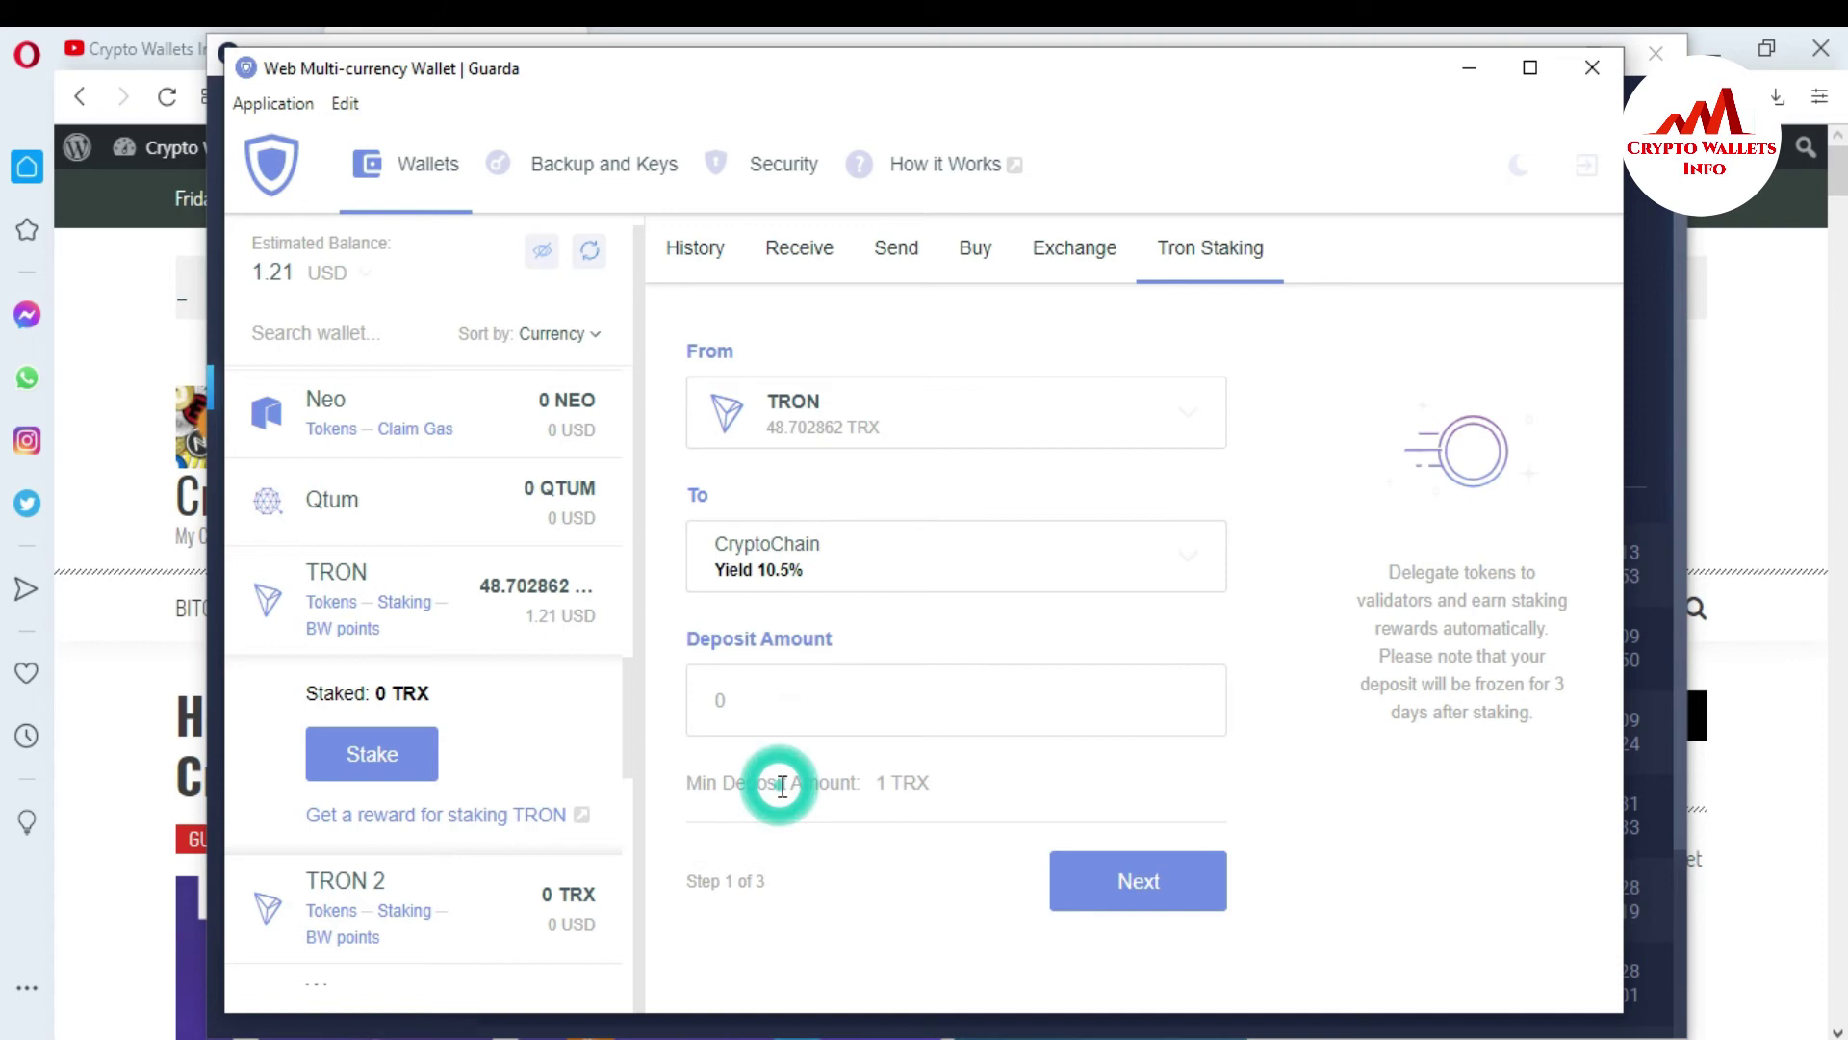
pyautogui.click(739, 693)
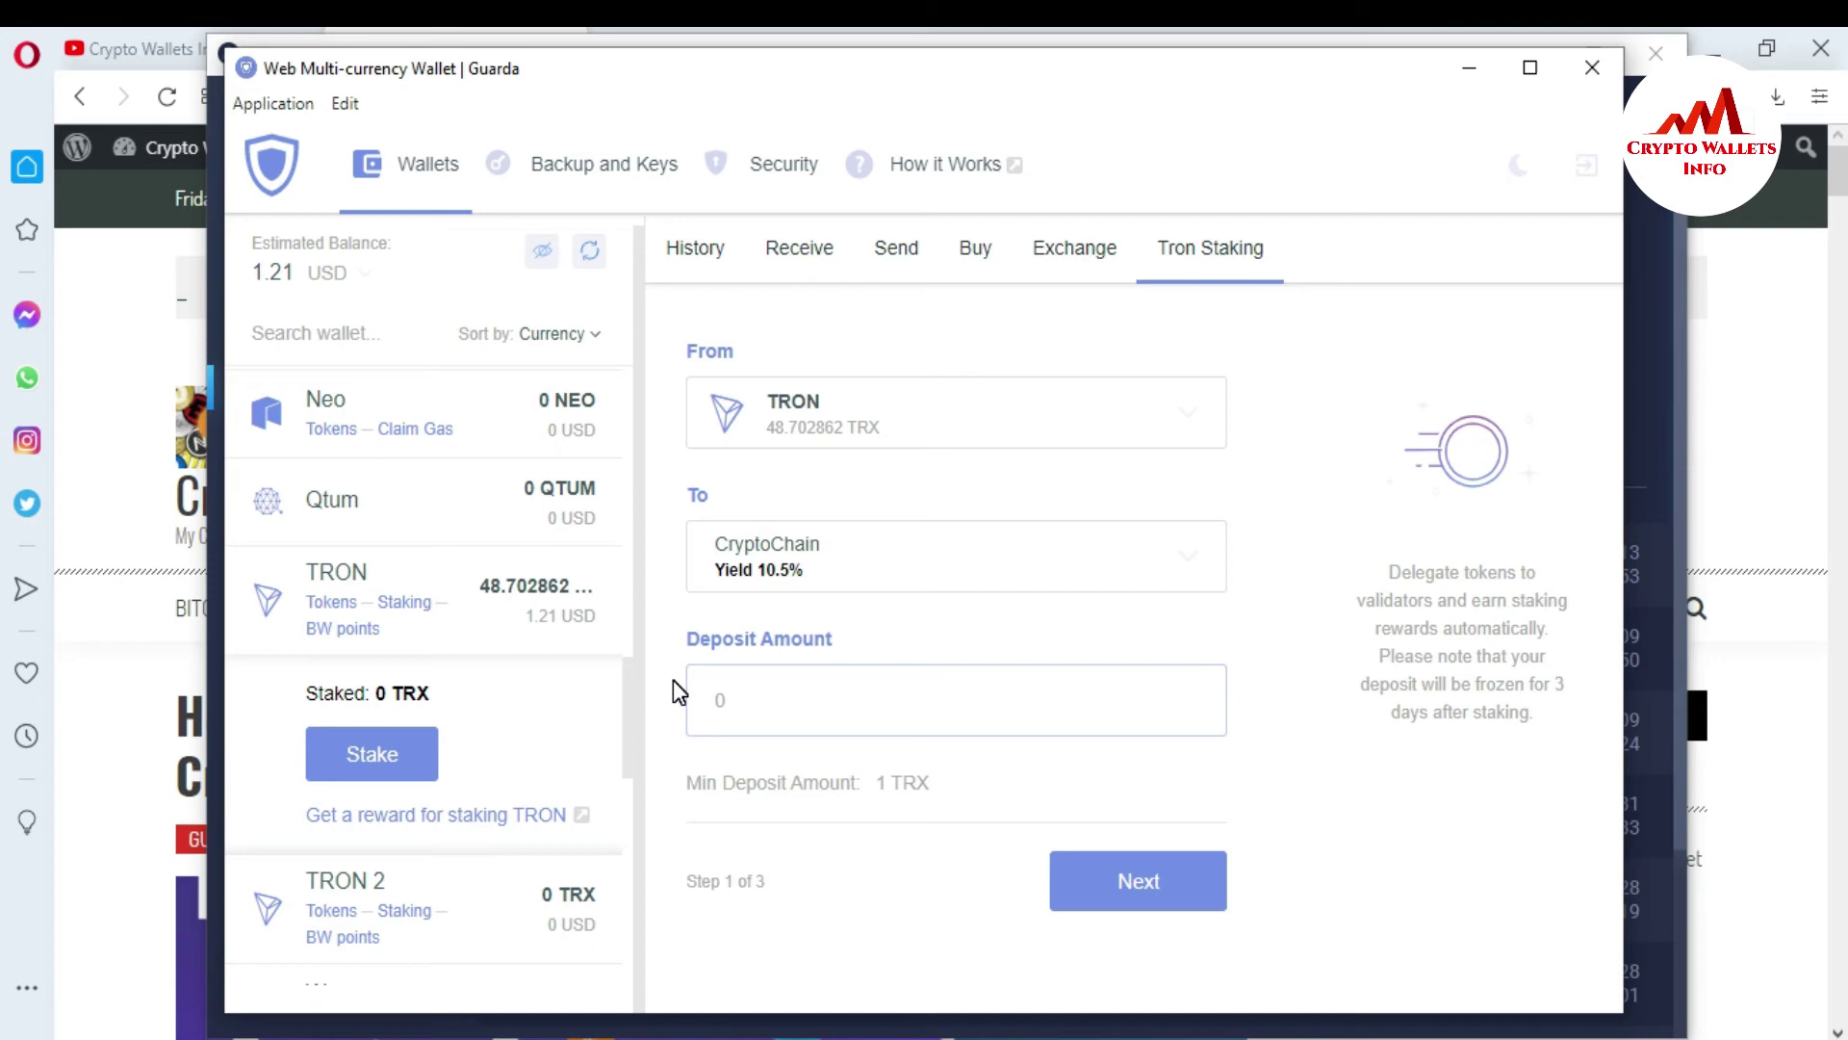
pyautogui.write('8')
pyautogui.click(1251, 776)
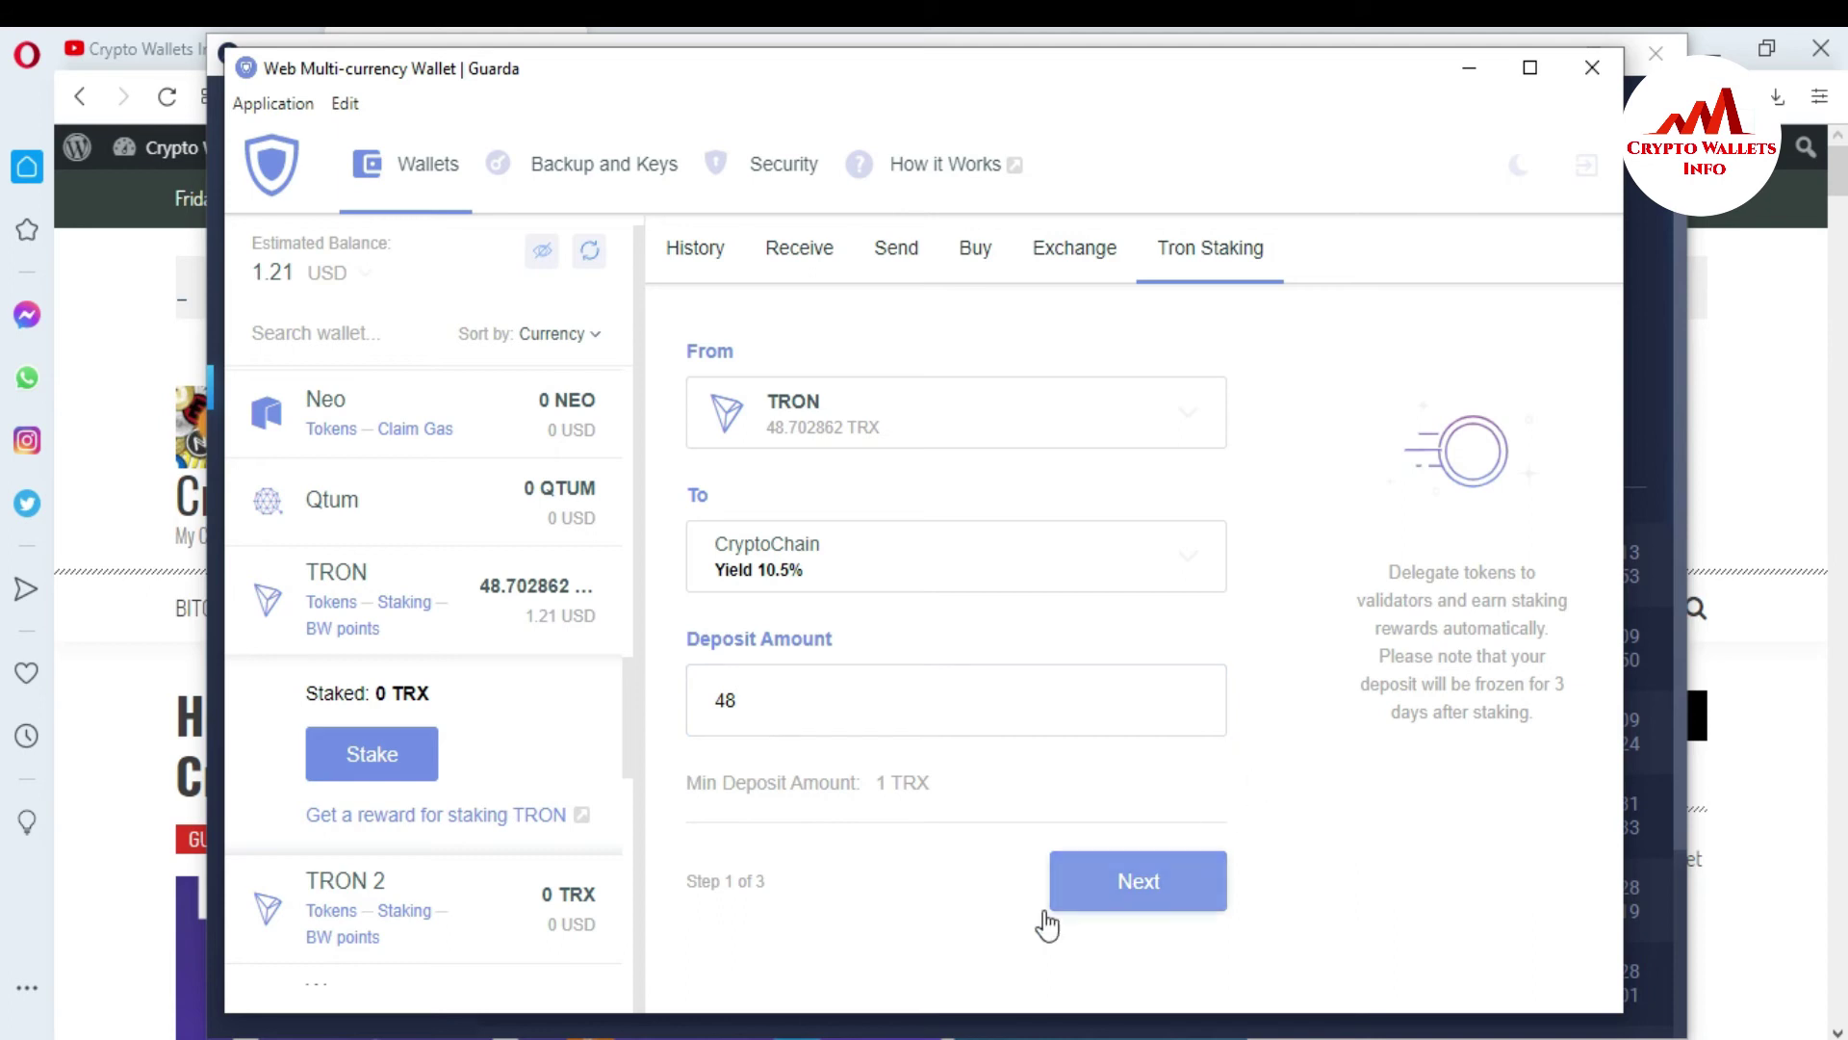
pyautogui.click(1131, 891)
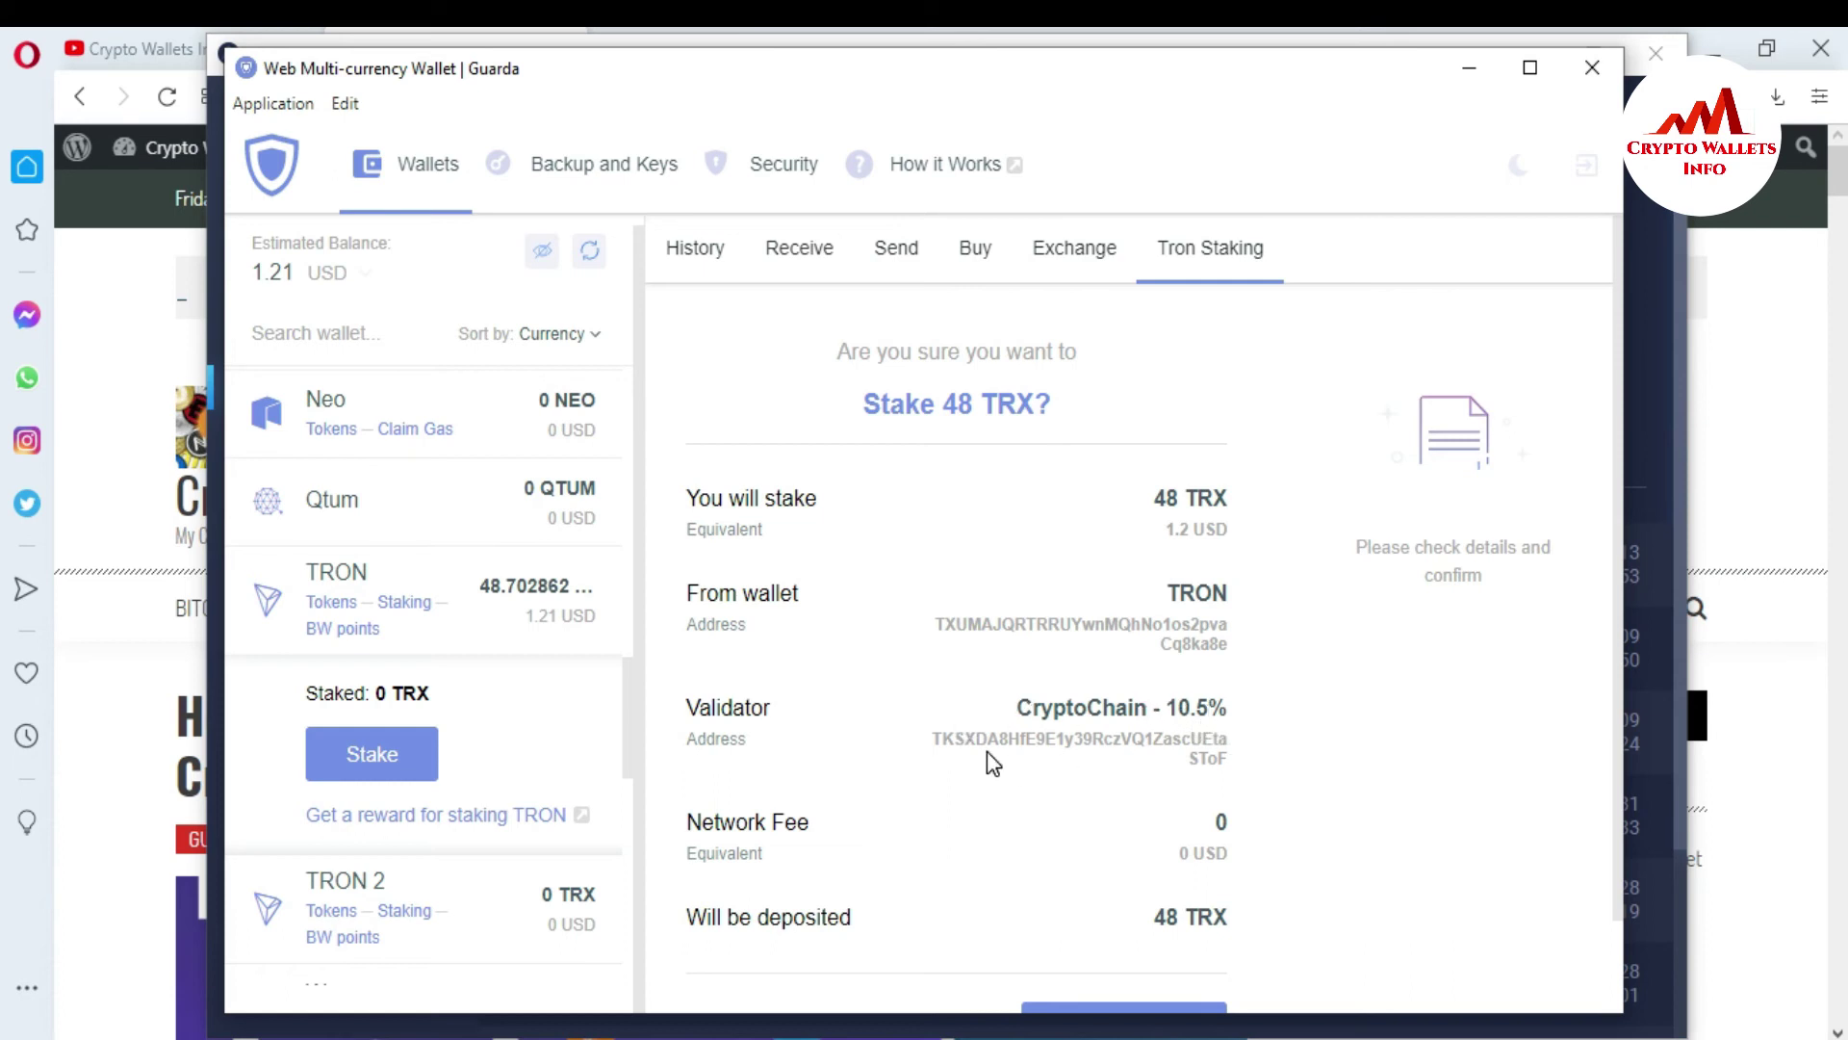
# Check the validator address in the 'Stake 48 TRX?' summary and confirm the stake
pyautogui.moveTo(928, 743); pyautogui.dragTo(1256, 761)
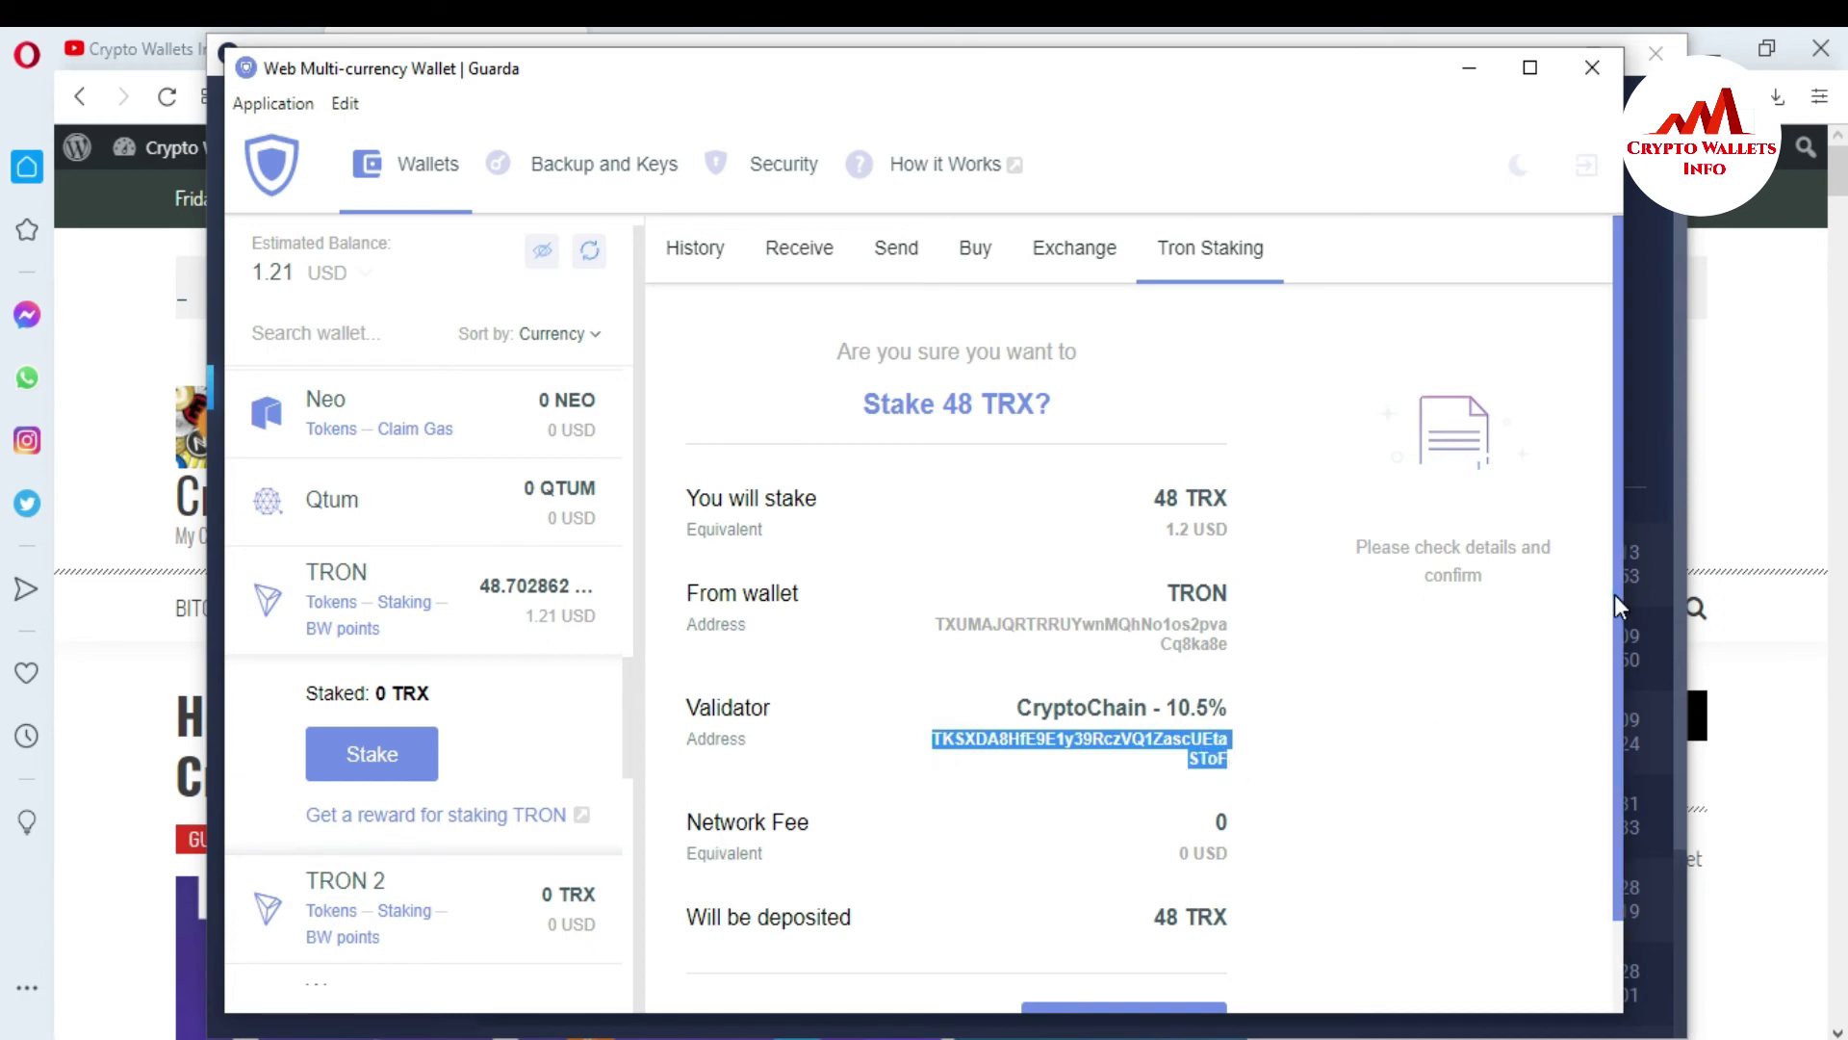
pyautogui.scroll(-2, 1614, 593)
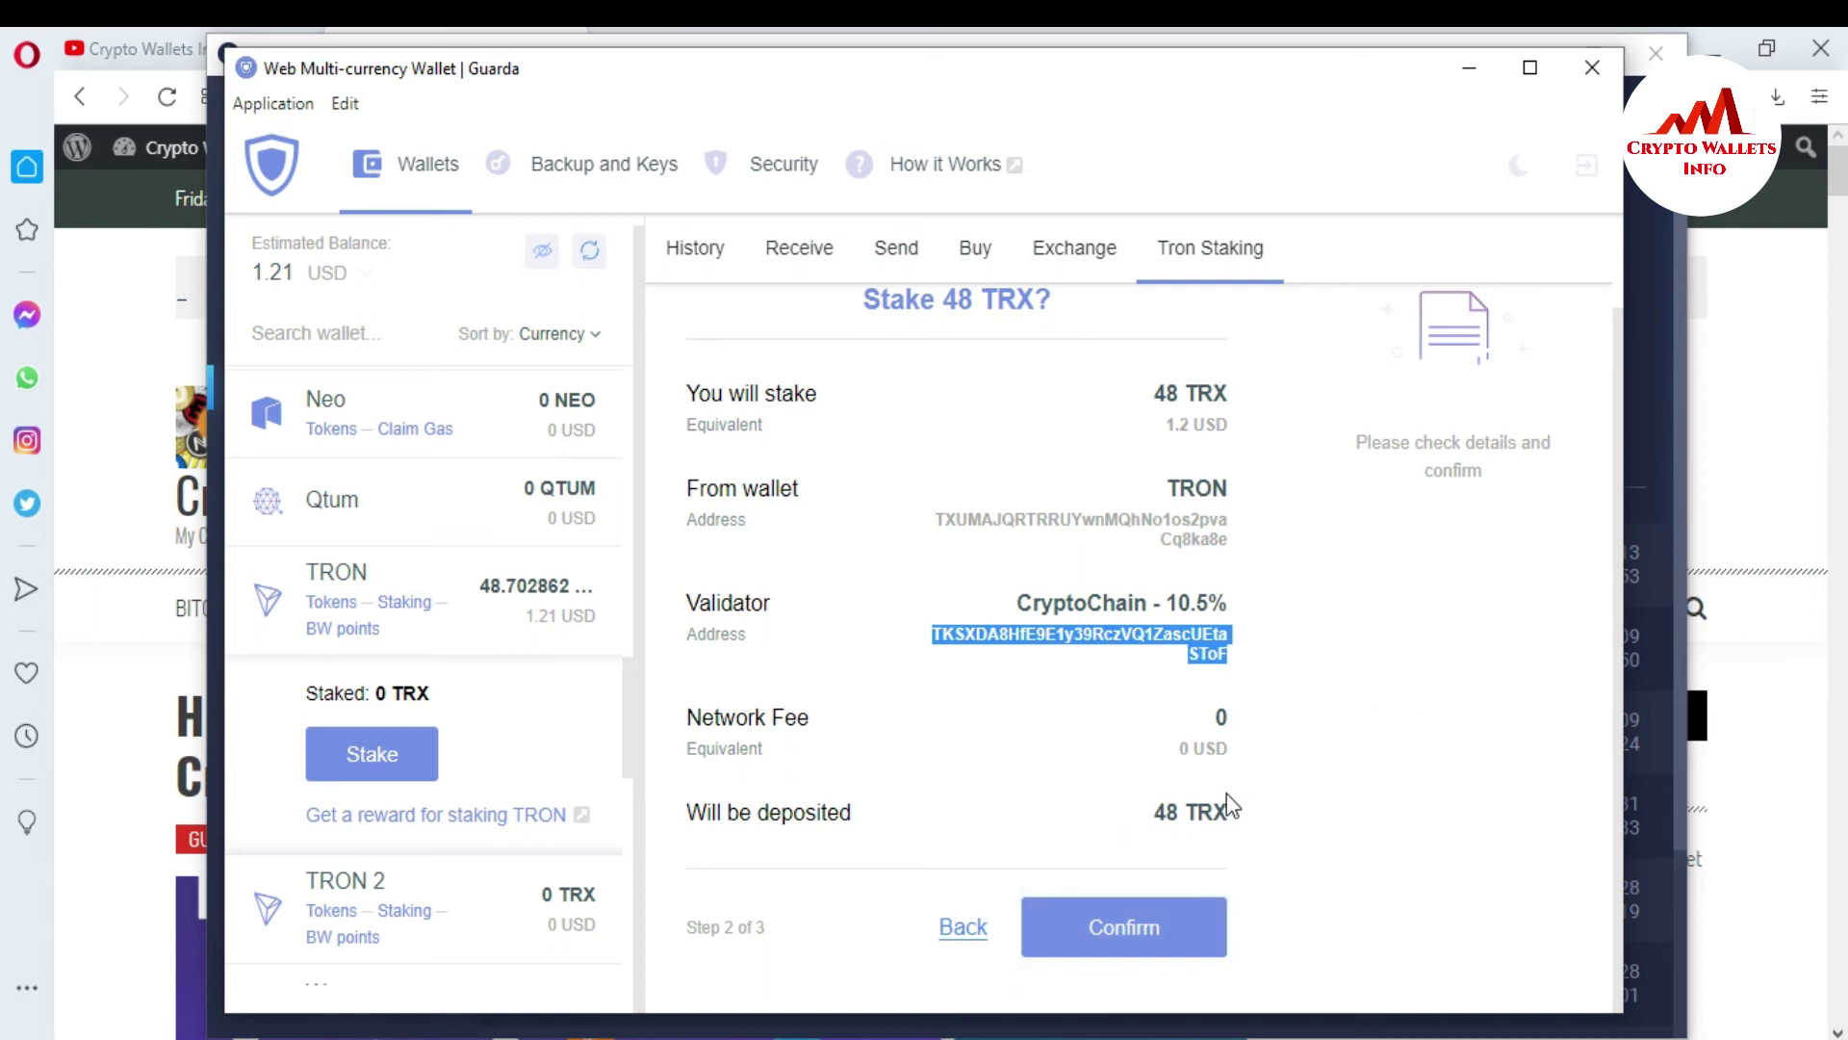
pyautogui.click(1136, 929)
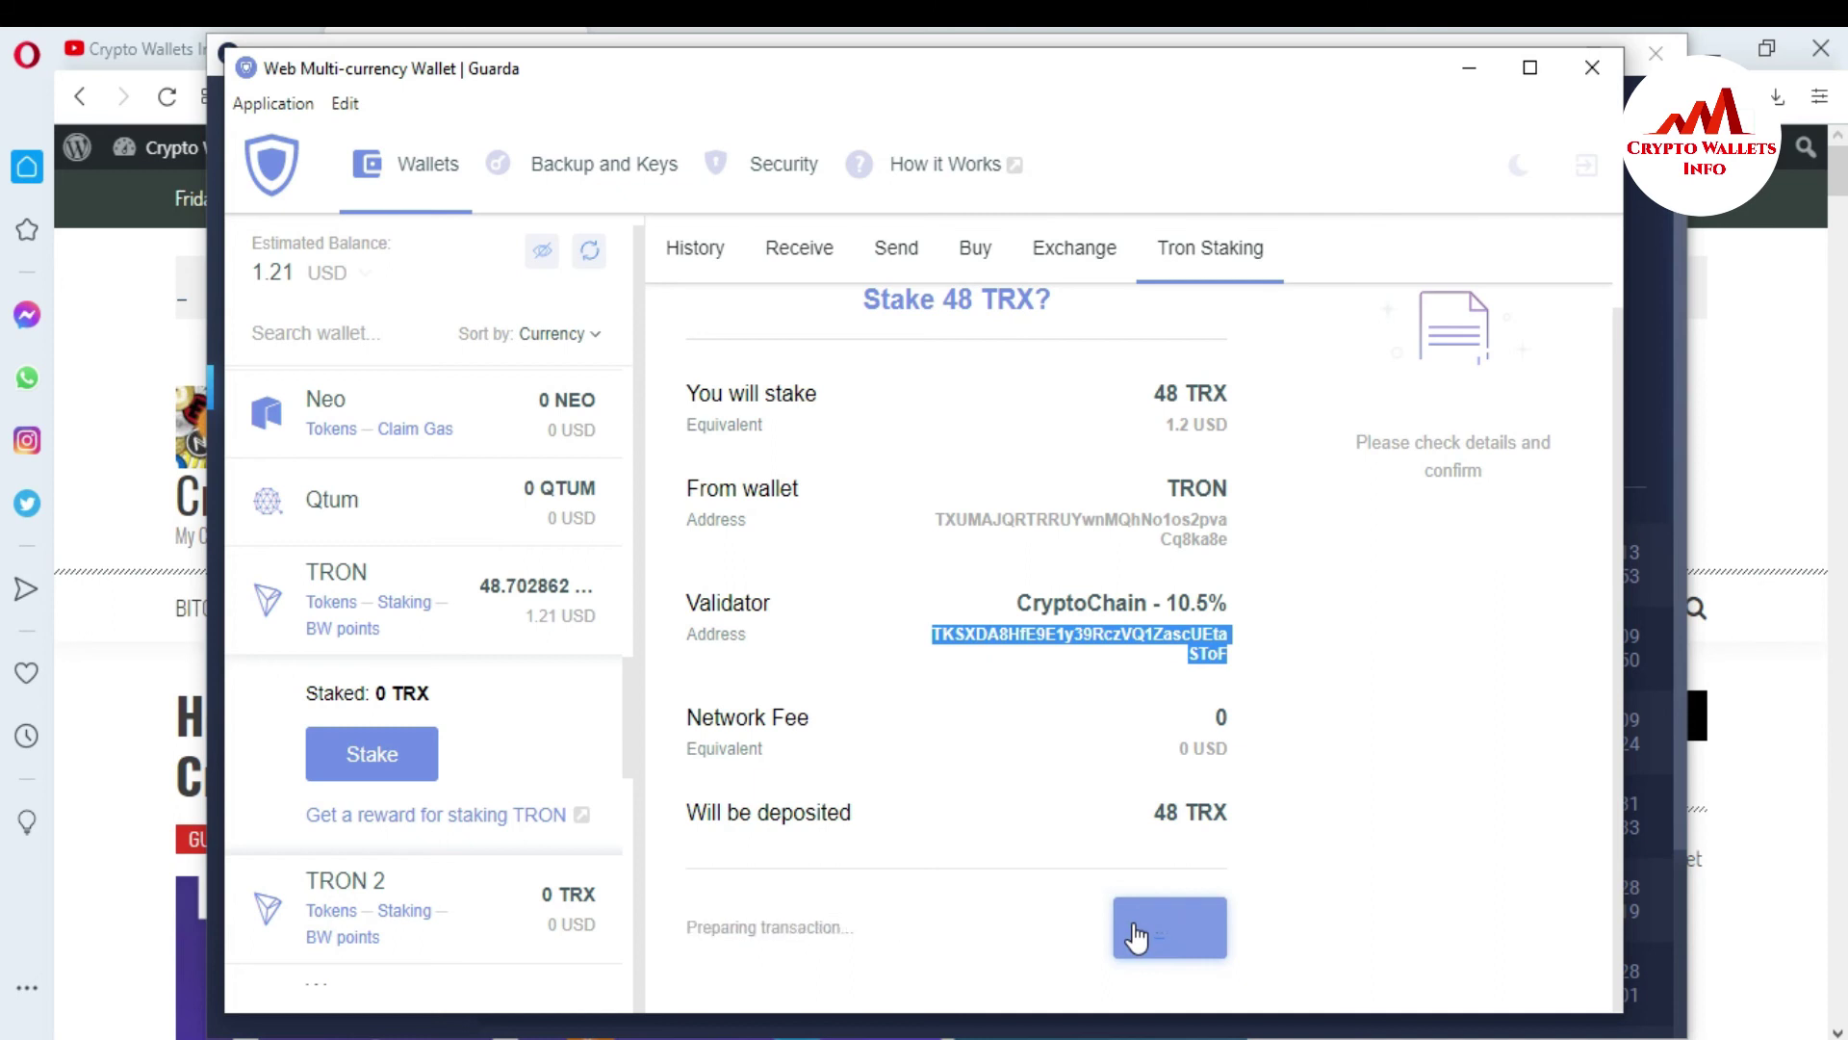
# Check the staking details: 48 TRX with CryptoChain, frozen until 16 Nov 2020, 0.702862 TRX left
pyautogui.moveTo(840, 926); pyautogui.dragTo(690, 926)
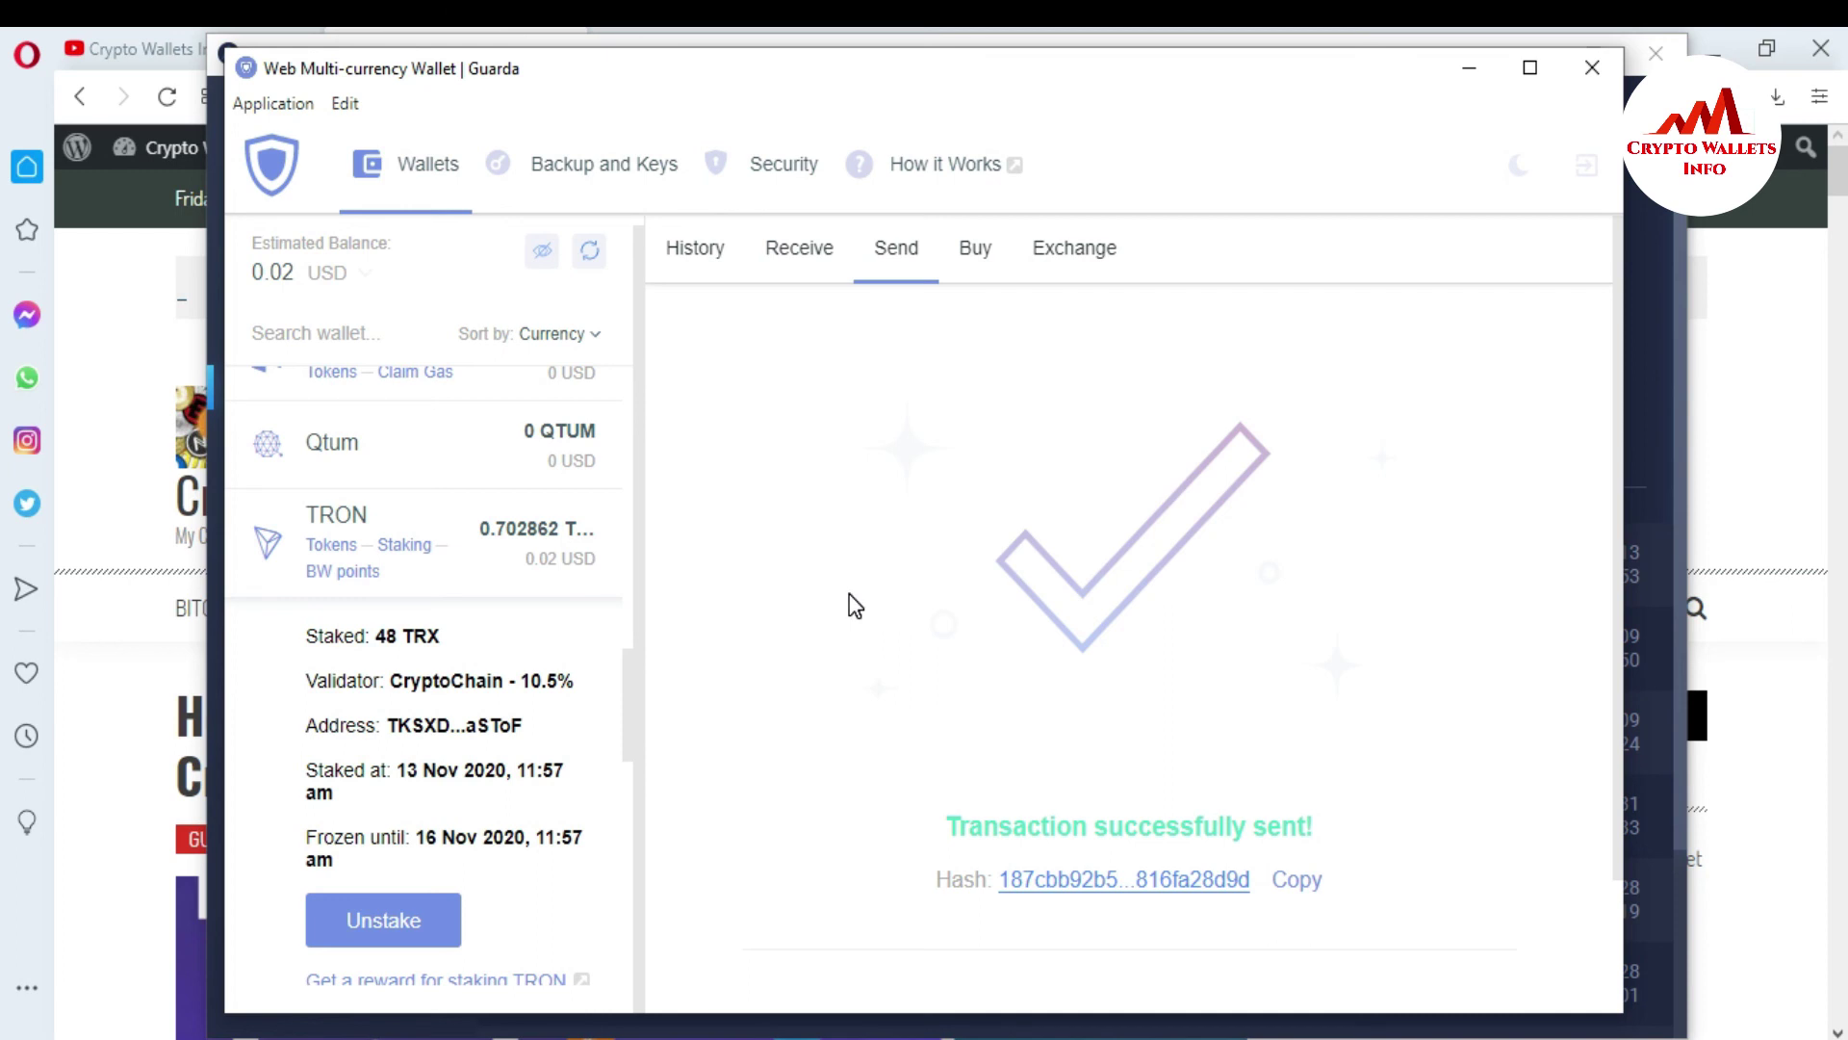
# Minimize Guarda Wallet and return Opera to the Crypto Wallets Info tab via the YouTube tab
pyautogui.click(1248, 1035)
pyautogui.click(197, 49)
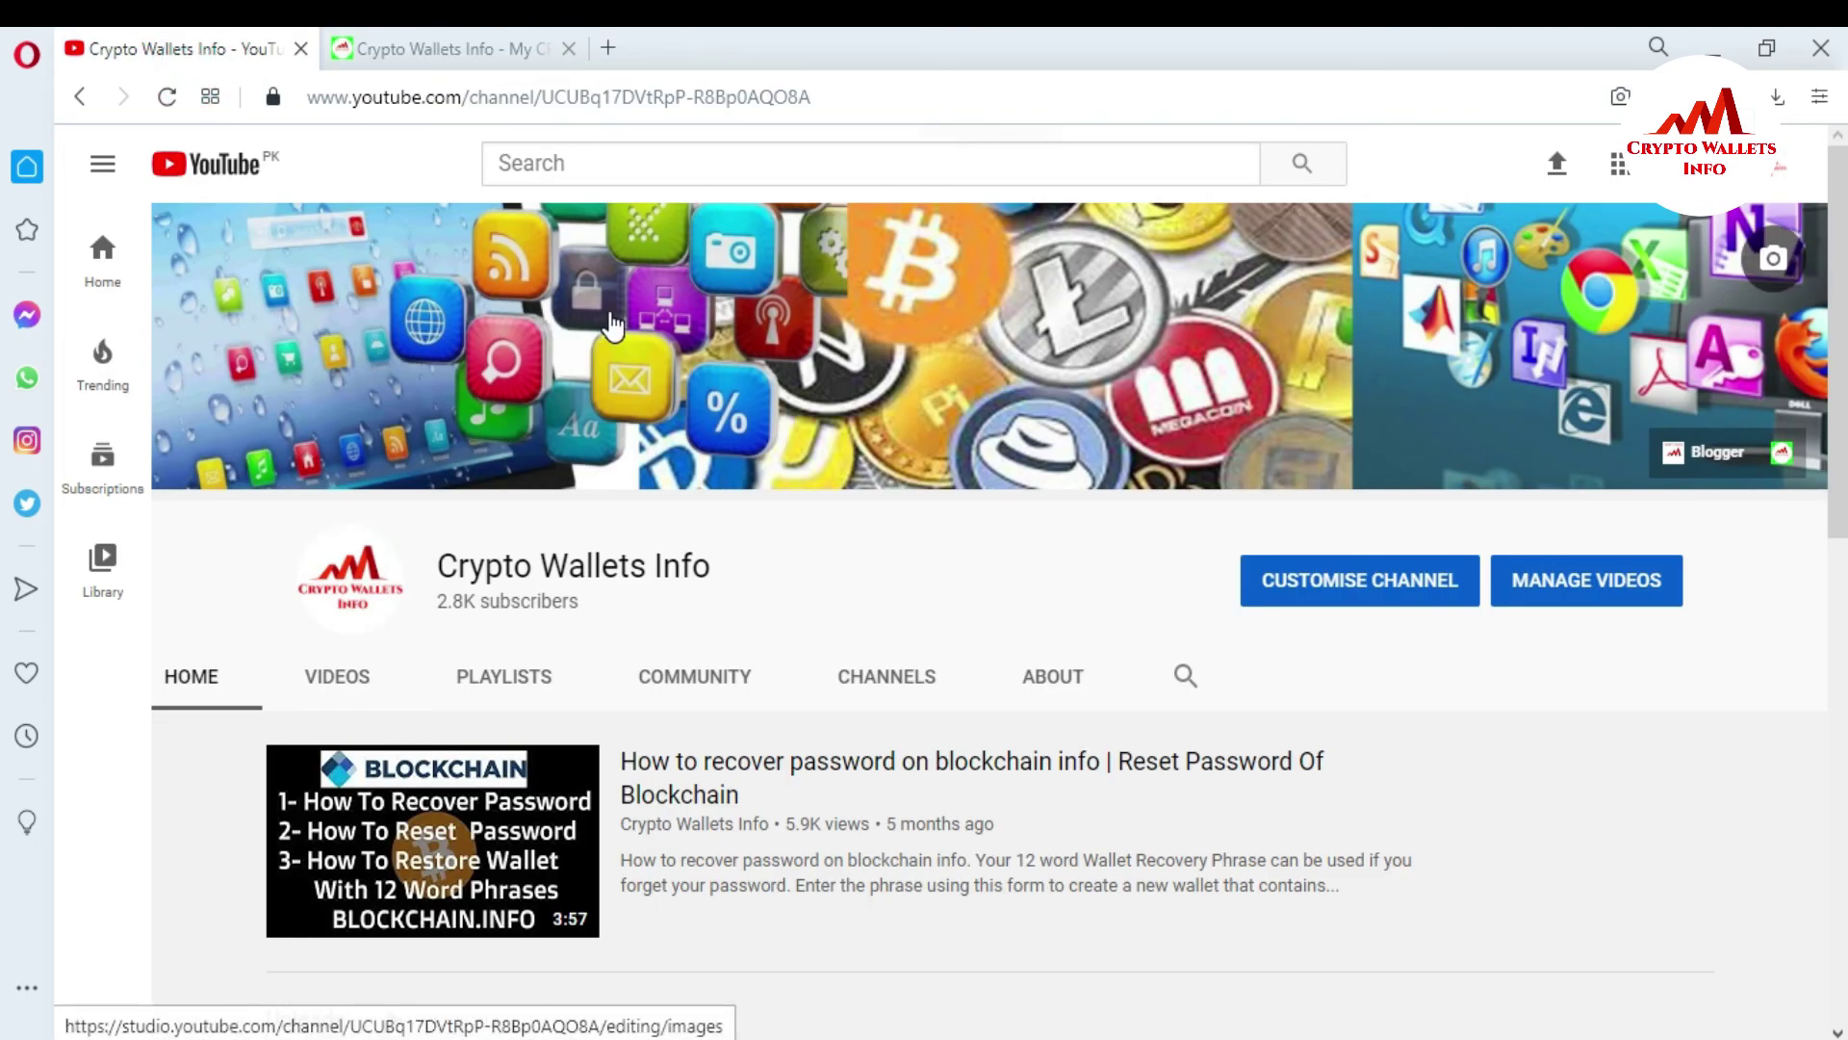
pyautogui.click(390, 46)
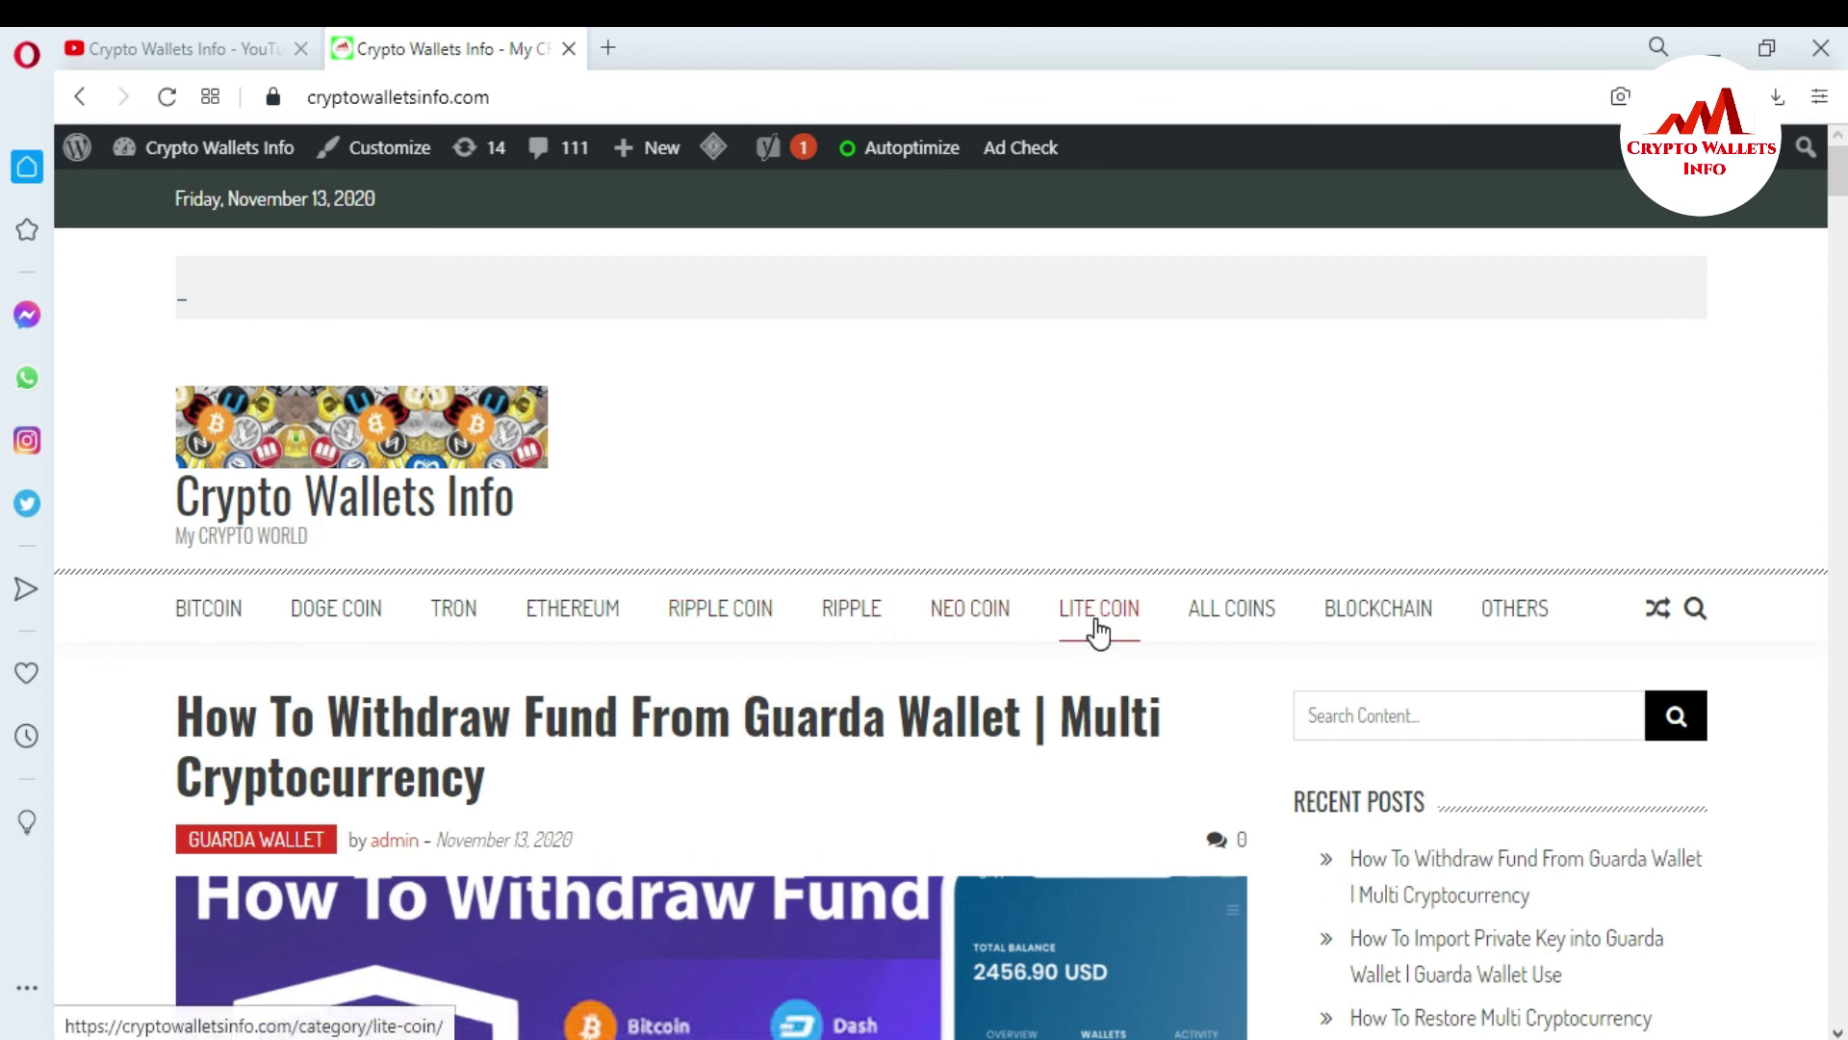
pyautogui.moveTo(1235, 621)
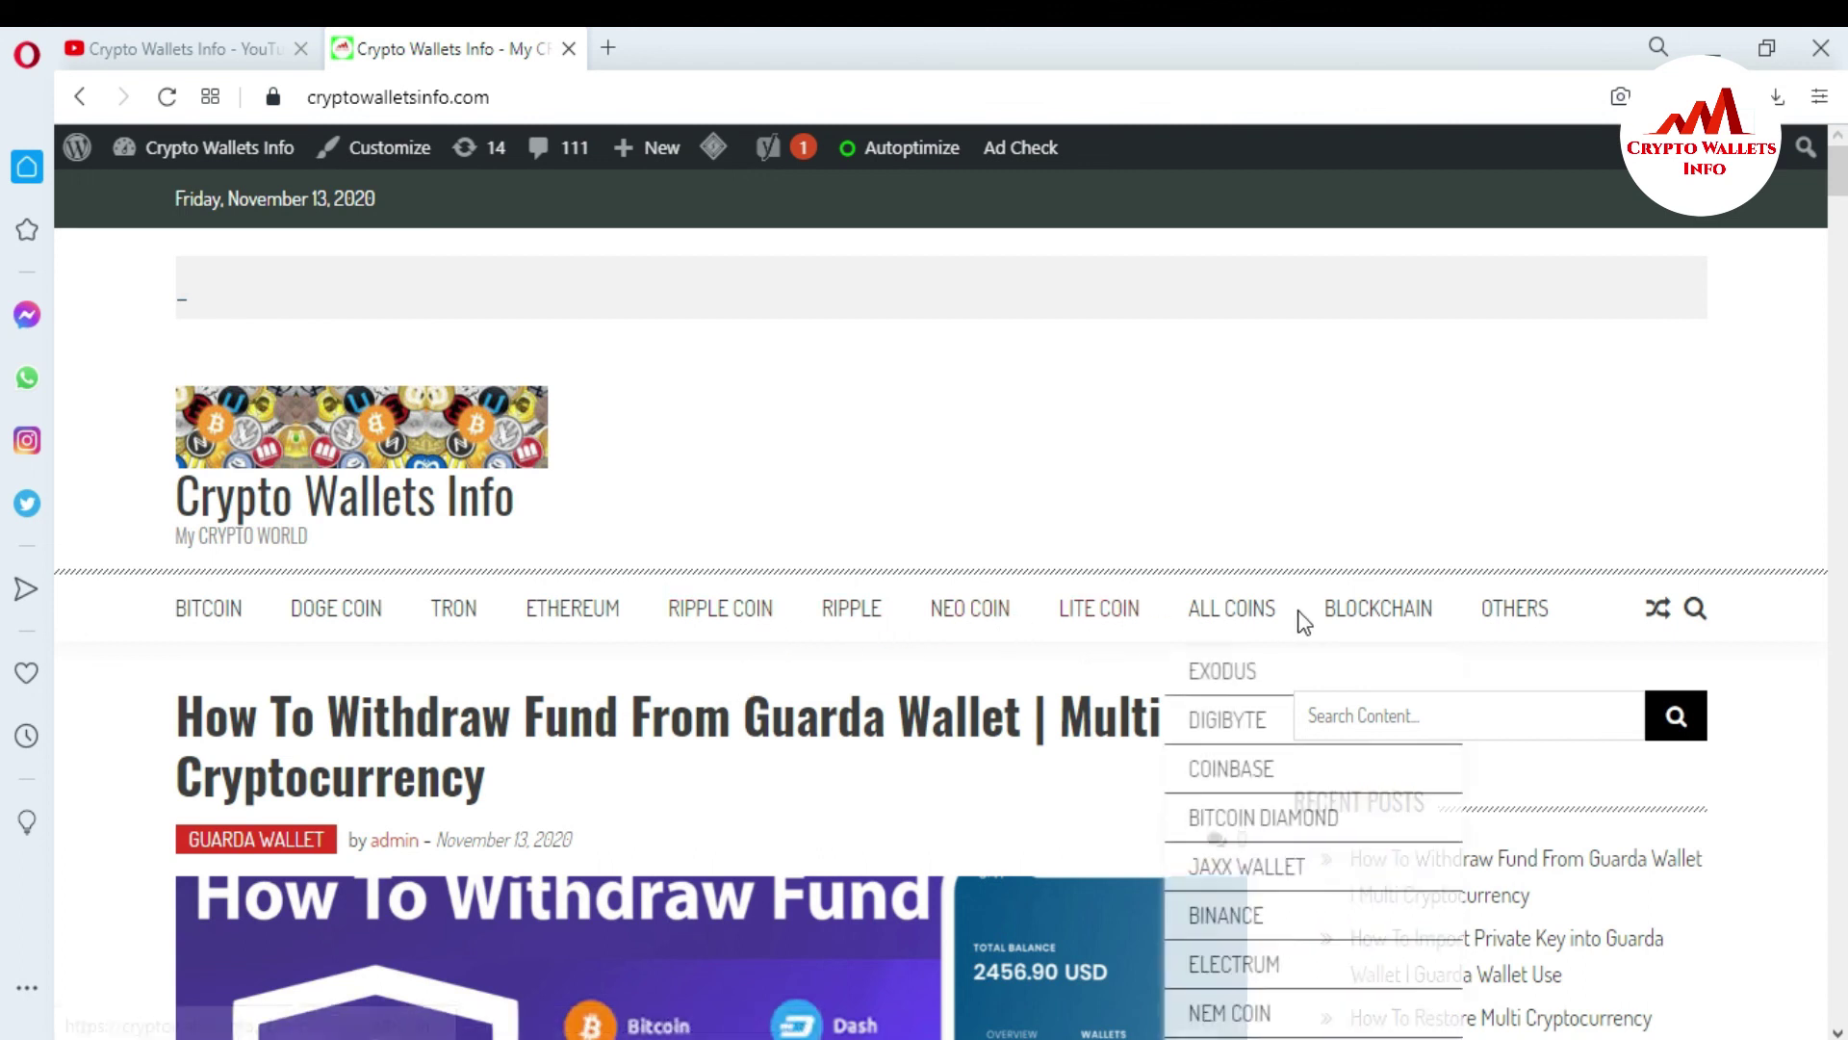